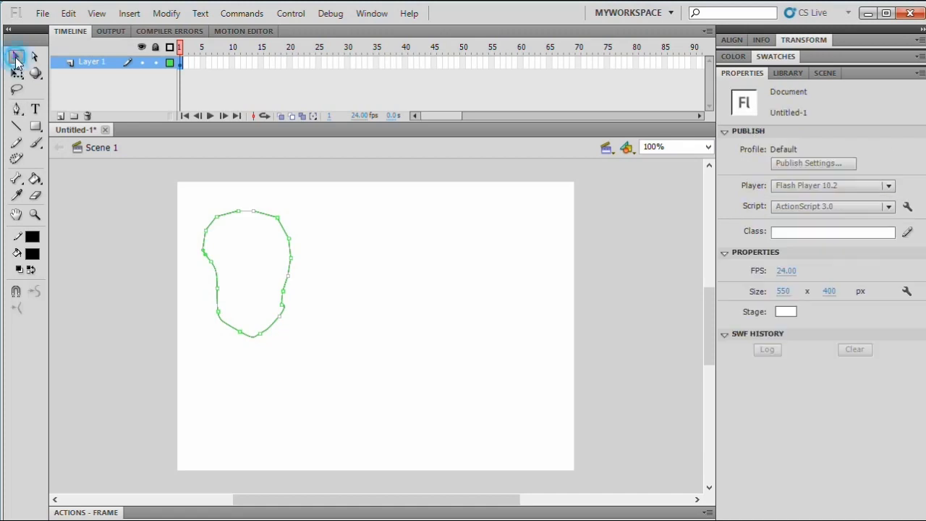
# Step: Delete the closed freehand outline from the stage
pyautogui.click(283, 283)
pyautogui.click(322, 285)
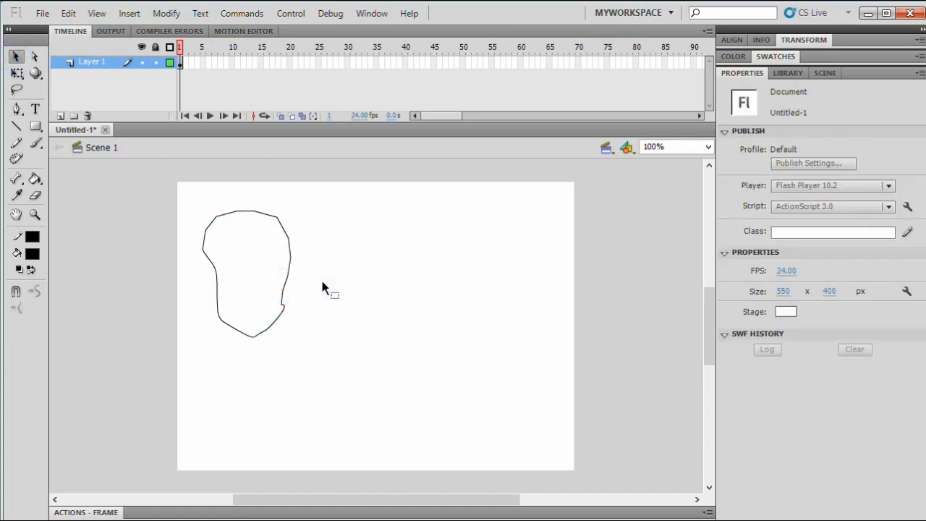
pyautogui.doubleClick(288, 253)
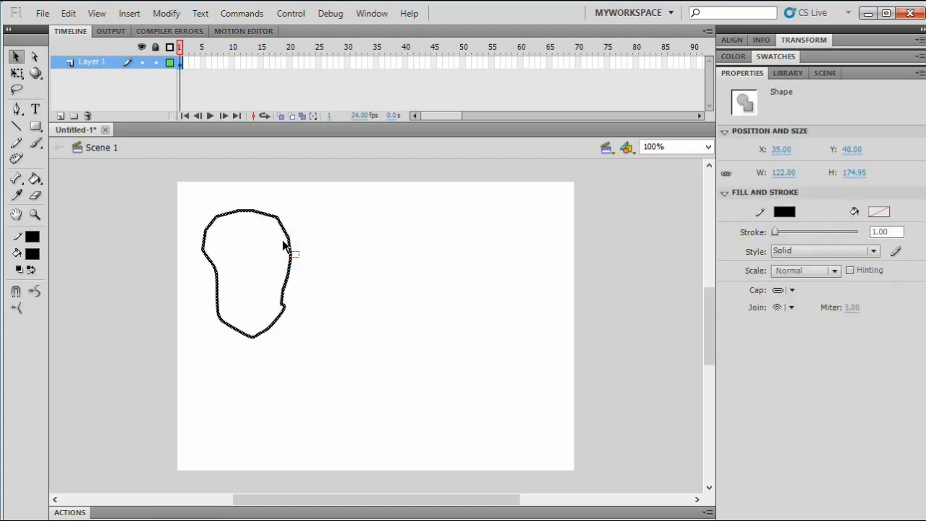
pyautogui.press('Delete')
# Step: Draw an outlined block letter A with the Line tool, including a rectangular hole in its upper part
pyautogui.click(16, 125)
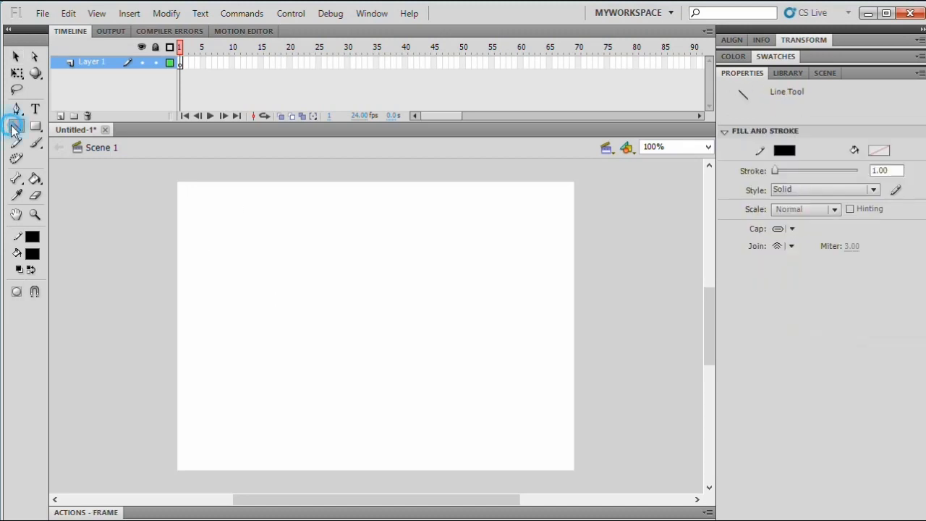
pyautogui.moveTo(199, 217)
pyautogui.mouseDown()
pyautogui.moveTo(198, 368)
pyautogui.moveTo(237, 370)
pyautogui.moveTo(241, 311)
pyautogui.moveTo(269, 311)
pyautogui.moveTo(275, 369)
pyautogui.mouseUp()
pyautogui.moveTo(275, 369)
pyautogui.mouseDown()
pyautogui.moveTo(308, 368)
pyautogui.moveTo(287, 215)
pyautogui.mouseUp()
pyautogui.moveTo(287, 215); pyautogui.dragTo(198, 215)
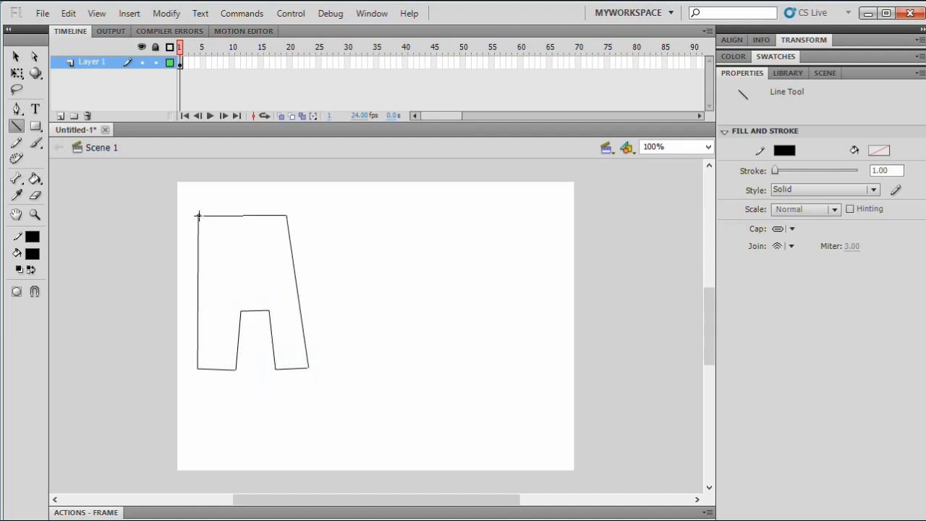
pyautogui.moveTo(234, 239)
pyautogui.mouseDown()
pyautogui.moveTo(234, 282)
pyautogui.moveTo(258, 282)
pyautogui.moveTo(259, 239)
pyautogui.moveTo(233, 239)
pyautogui.mouseUp()
# Step: Draw a wavy Pencil line beside the A, and another beside it in Straighten mode with stroke 6.15
pyautogui.click(17, 142)
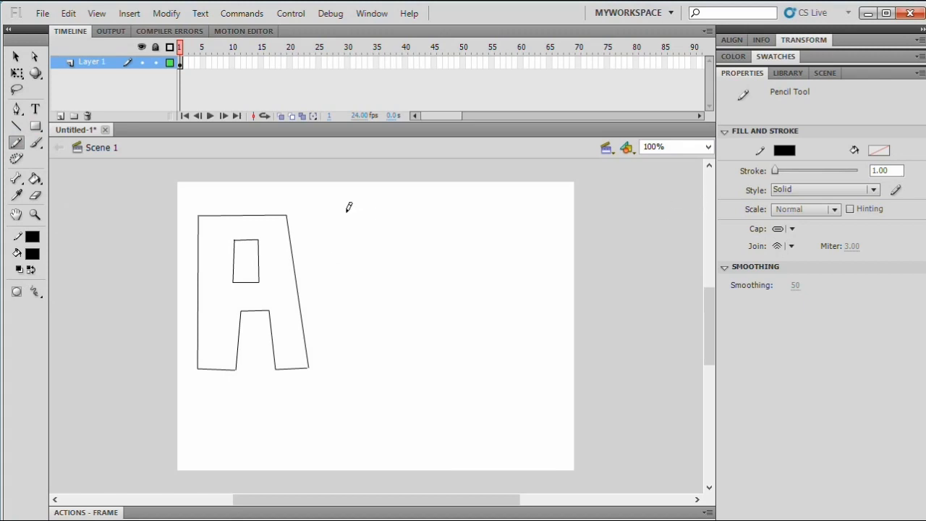
pyautogui.moveTo(371, 211)
pyautogui.mouseDown()
pyautogui.moveTo(335, 232)
pyautogui.moveTo(346, 246)
pyautogui.moveTo(390, 256)
pyautogui.moveTo(388, 281)
pyautogui.moveTo(347, 296)
pyautogui.moveTo(337, 313)
pyautogui.moveTo(354, 325)
pyautogui.moveTo(382, 324)
pyautogui.moveTo(408, 345)
pyautogui.moveTo(379, 366)
pyautogui.moveTo(351, 358)
pyautogui.mouseUp()
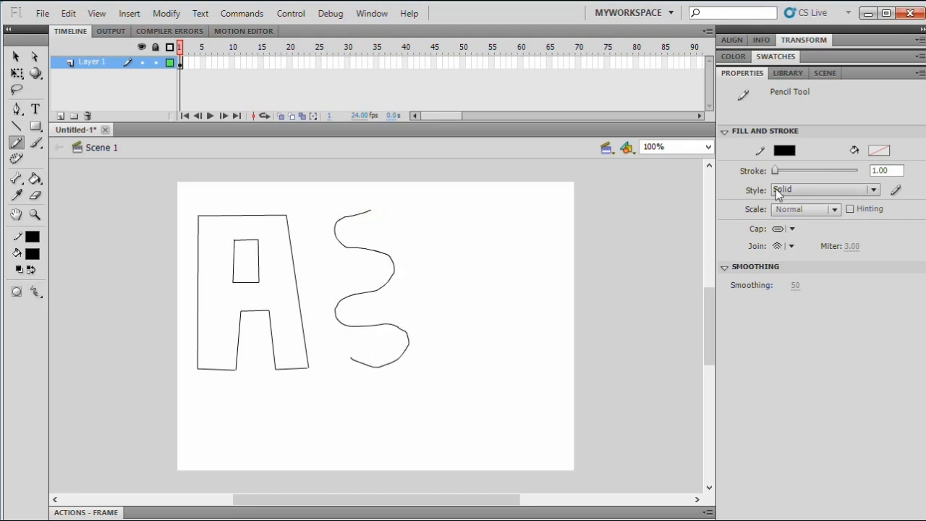
pyautogui.moveTo(777, 173); pyautogui.dragTo(779, 173)
pyautogui.click(41, 293)
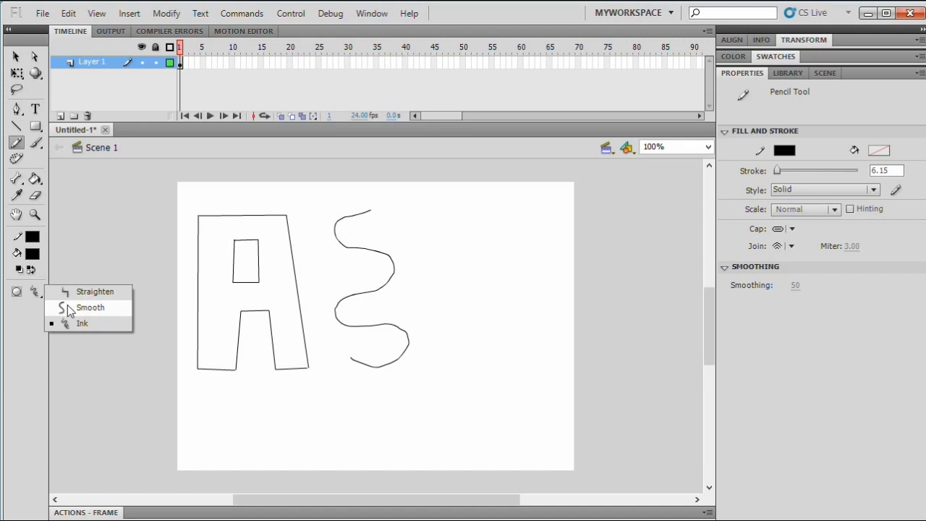
pyautogui.click(87, 292)
pyautogui.moveTo(487, 206)
pyautogui.mouseDown()
pyautogui.moveTo(433, 213)
pyautogui.moveTo(429, 233)
pyautogui.moveTo(510, 256)
pyautogui.moveTo(518, 269)
pyautogui.moveTo(499, 293)
pyautogui.moveTo(425, 312)
pyautogui.moveTo(515, 347)
pyautogui.moveTo(507, 367)
pyautogui.moveTo(482, 381)
pyautogui.mouseUp()
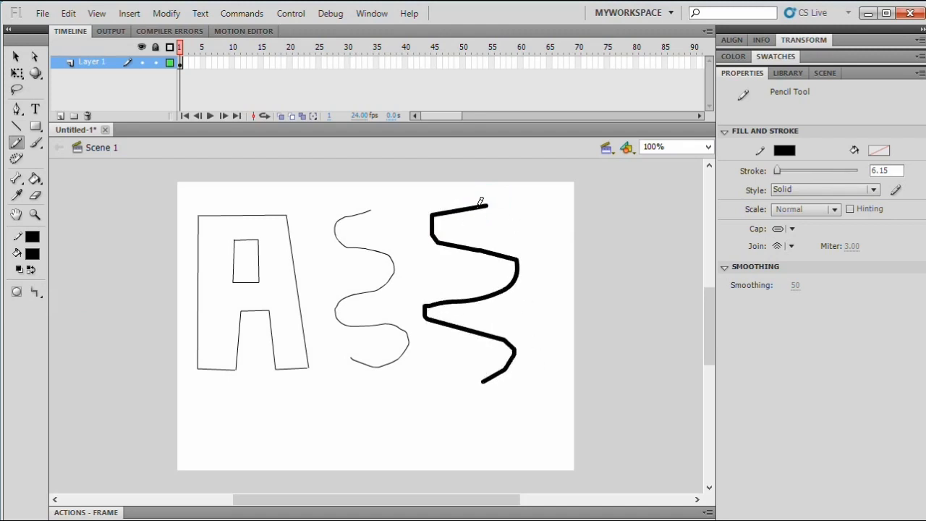
# Step: Draw a horizontal wavy line along the stage's lower edge with the Pencil in Smooth mode
pyautogui.click(35, 292)
pyautogui.click(73, 307)
pyautogui.moveTo(206, 439)
pyautogui.mouseDown()
pyautogui.moveTo(208, 411)
pyautogui.moveTo(237, 401)
pyautogui.moveTo(252, 432)
pyautogui.moveTo(273, 437)
pyautogui.moveTo(284, 404)
pyautogui.moveTo(312, 403)
pyautogui.moveTo(319, 423)
pyautogui.moveTo(356, 435)
pyautogui.moveTo(365, 409)
pyautogui.moveTo(403, 400)
pyautogui.moveTo(410, 425)
pyautogui.moveTo(460, 444)
pyautogui.moveTo(497, 401)
pyautogui.moveTo(519, 429)
pyautogui.mouseUp()
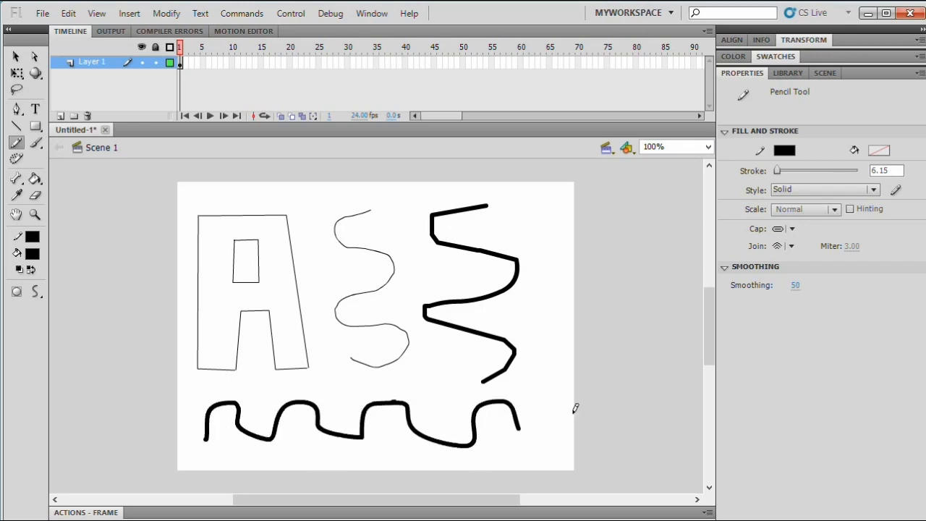
# Step: Select all the line and pencil drawings and delete them from the stage
pyautogui.click(15, 56)
pyautogui.moveTo(154, 170)
pyautogui.mouseDown()
pyautogui.moveTo(540, 398)
pyautogui.moveTo(562, 455)
pyautogui.moveTo(571, 455)
pyautogui.mouseUp()
pyautogui.press('Delete')
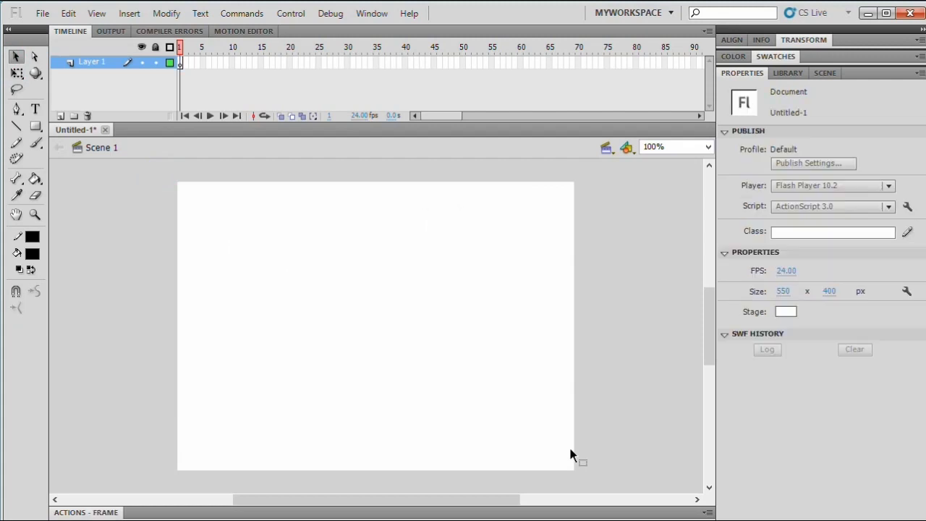
# Step: Paint a closed wavy ribbon outline with a small round Brush near the stage's left edge
pyautogui.click(35, 143)
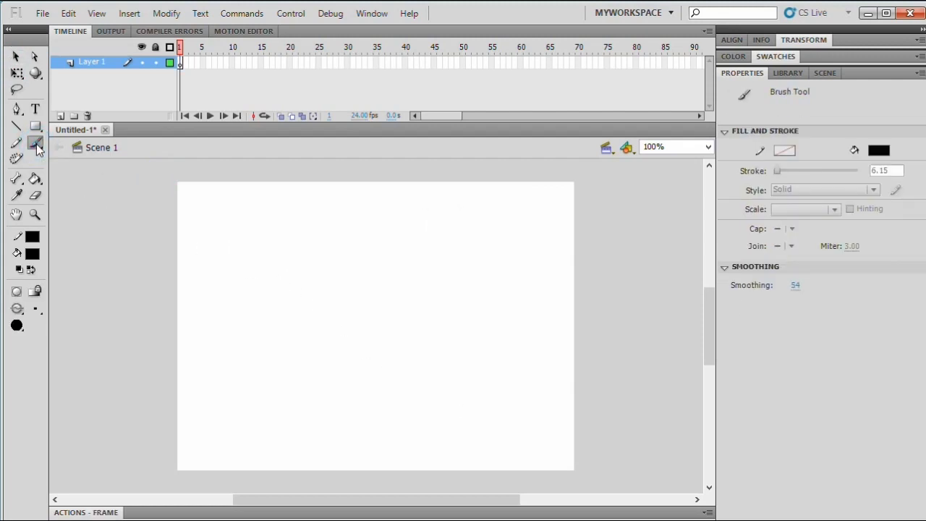
pyautogui.click(34, 311)
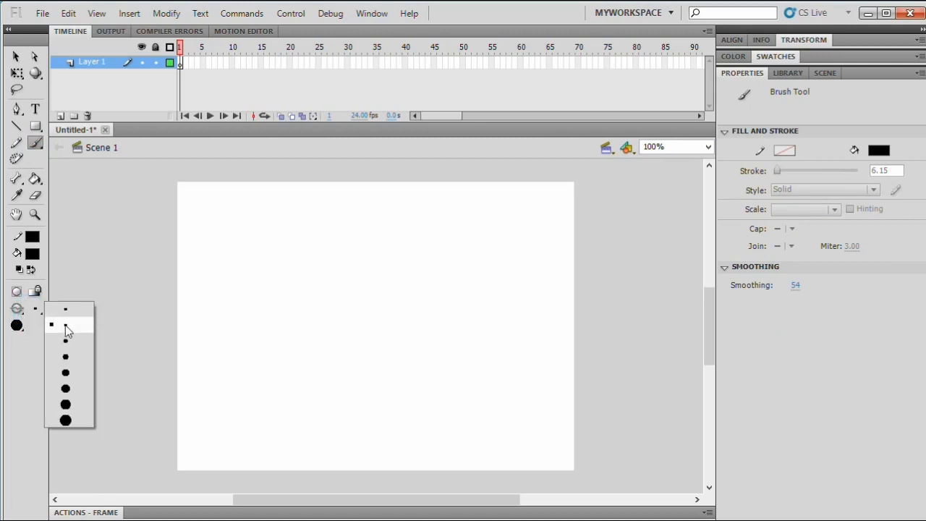
pyautogui.click(65, 356)
pyautogui.click(17, 325)
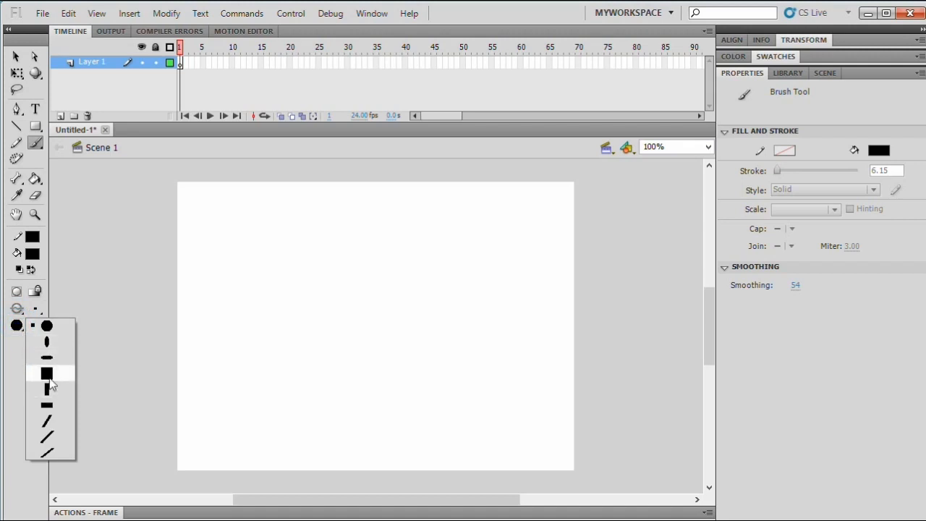
pyautogui.click(47, 326)
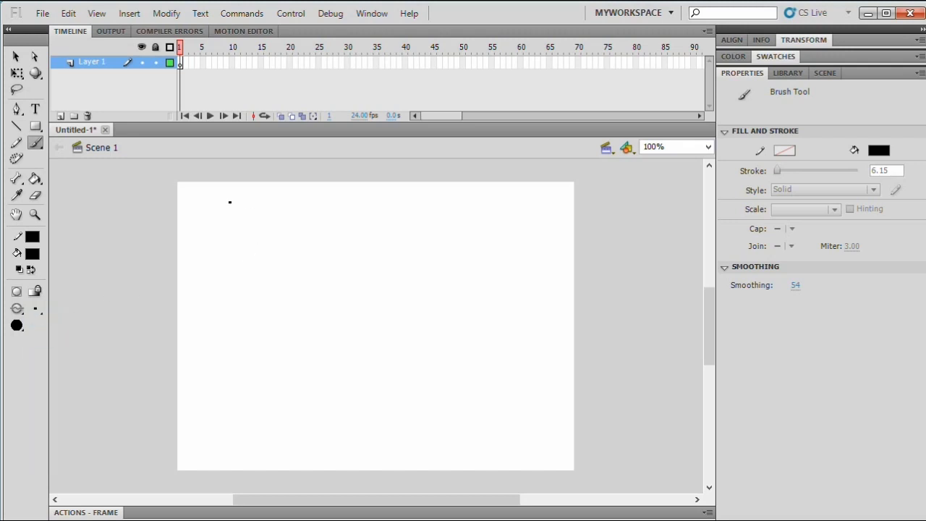
pyautogui.moveTo(230, 202)
pyautogui.mouseDown()
pyautogui.moveTo(238, 263)
pyautogui.moveTo(222, 304)
pyautogui.moveTo(241, 327)
pyautogui.moveTo(237, 374)
pyautogui.moveTo(201, 418)
pyautogui.moveTo(224, 401)
pyautogui.moveTo(234, 429)
pyautogui.moveTo(239, 401)
pyautogui.moveTo(267, 378)
pyautogui.moveTo(285, 343)
pyautogui.moveTo(256, 287)
pyautogui.moveTo(270, 261)
pyautogui.moveTo(258, 224)
pyautogui.moveTo(271, 191)
pyautogui.moveTo(240, 220)
pyautogui.moveTo(228, 200)
pyautogui.mouseUp()
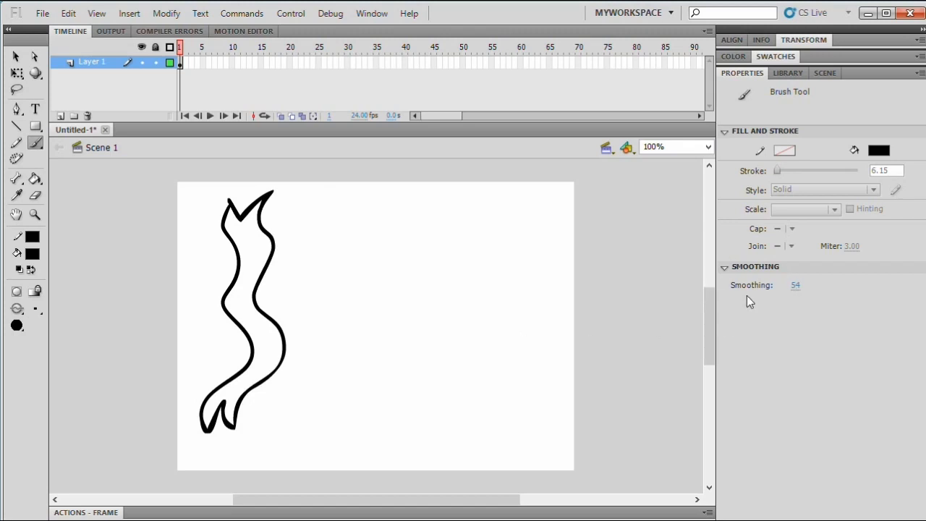
# Step: Paint two more ribbon outlines beside the first, one with Brush smoothing 0 and one with smoothing 100
pyautogui.moveTo(796, 286); pyautogui.dragTo(754, 285)
pyautogui.moveTo(312, 202)
pyautogui.mouseDown()
pyautogui.moveTo(322, 253)
pyautogui.moveTo(303, 298)
pyautogui.moveTo(343, 351)
pyautogui.moveTo(310, 418)
pyautogui.moveTo(348, 396)
pyautogui.moveTo(354, 416)
pyautogui.moveTo(377, 343)
pyautogui.moveTo(333, 299)
pyautogui.moveTo(366, 239)
pyautogui.moveTo(345, 212)
pyautogui.moveTo(351, 194)
pyautogui.moveTo(332, 225)
pyautogui.moveTo(305, 198)
pyautogui.mouseUp()
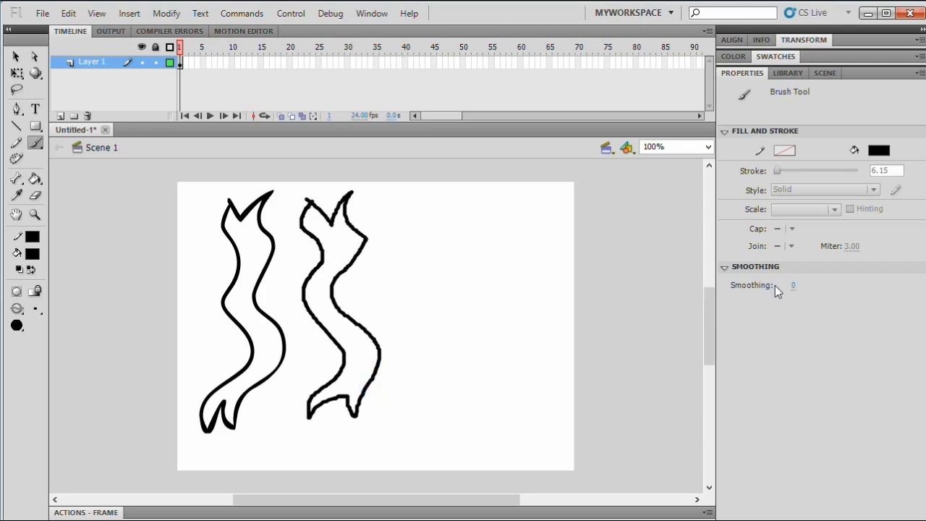
pyautogui.click(795, 287)
pyautogui.moveTo(422, 196)
pyautogui.mouseDown()
pyautogui.moveTo(399, 214)
pyautogui.moveTo(401, 241)
pyautogui.moveTo(426, 270)
pyautogui.moveTo(410, 325)
pyautogui.moveTo(432, 377)
pyautogui.moveTo(414, 420)
pyautogui.moveTo(439, 403)
pyautogui.moveTo(445, 436)
pyautogui.moveTo(474, 391)
pyautogui.moveTo(450, 304)
pyautogui.moveTo(463, 280)
pyautogui.moveTo(437, 222)
pyautogui.moveTo(461, 200)
pyautogui.moveTo(416, 219)
pyautogui.mouseUp()
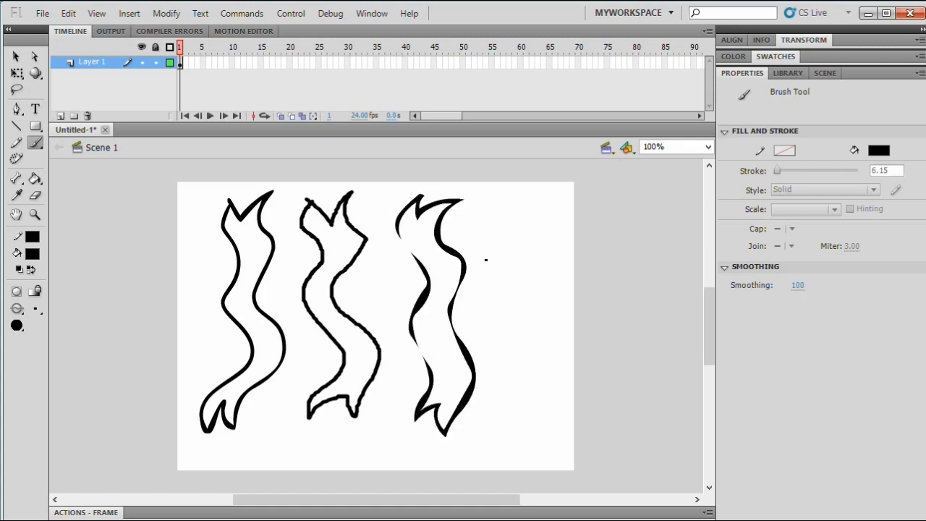
# Step: Select all the brush drawings and delete them from the stage
pyautogui.click(16, 56)
pyautogui.hotkey('ctrl', 'a')
pyautogui.press('Delete')
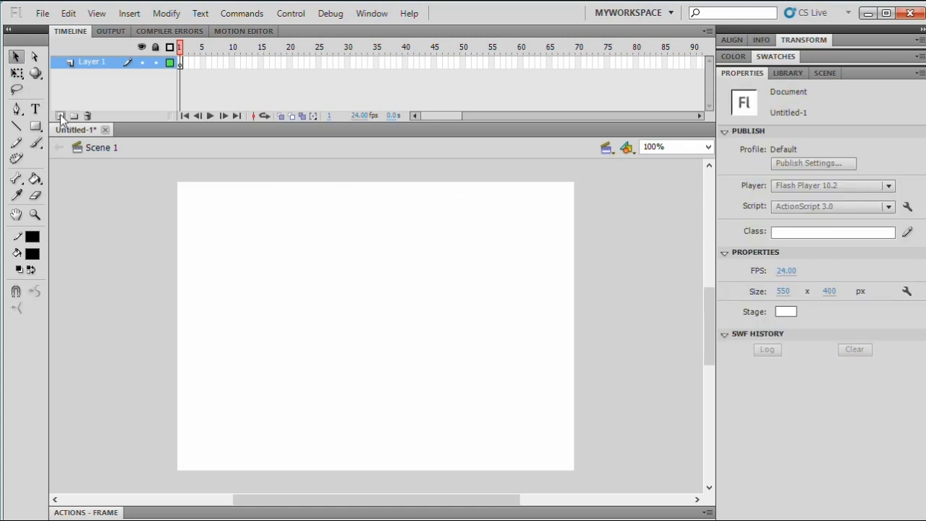
# Step: Draw a green-filled, black-outlined square about 129 by 128 px in the stage's upper-left area
pyautogui.click(36, 126)
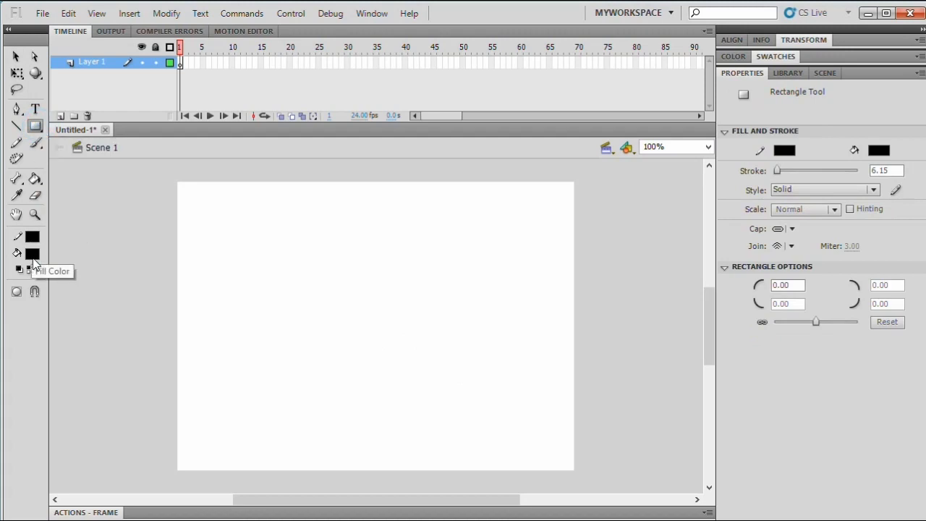
pyautogui.click(32, 254)
pyautogui.click(99, 284)
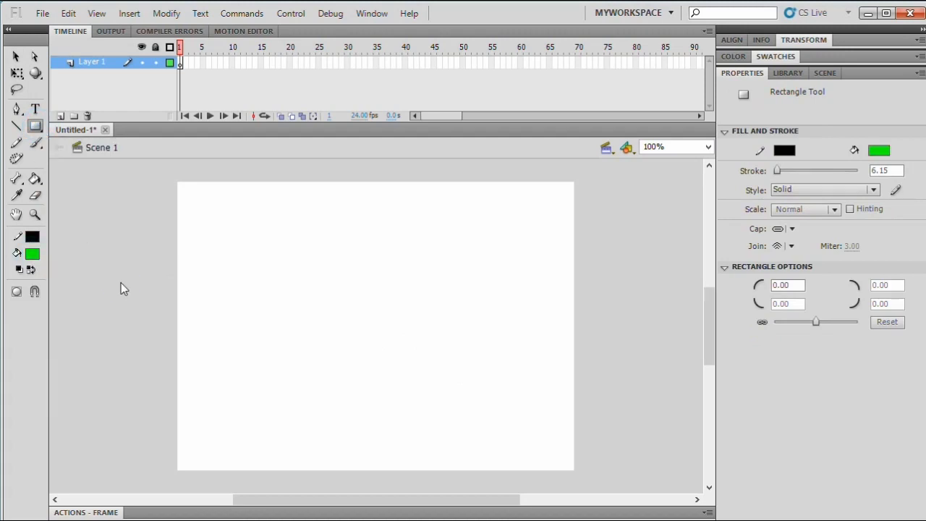
pyautogui.moveTo(193, 204); pyautogui.dragTo(286, 296)
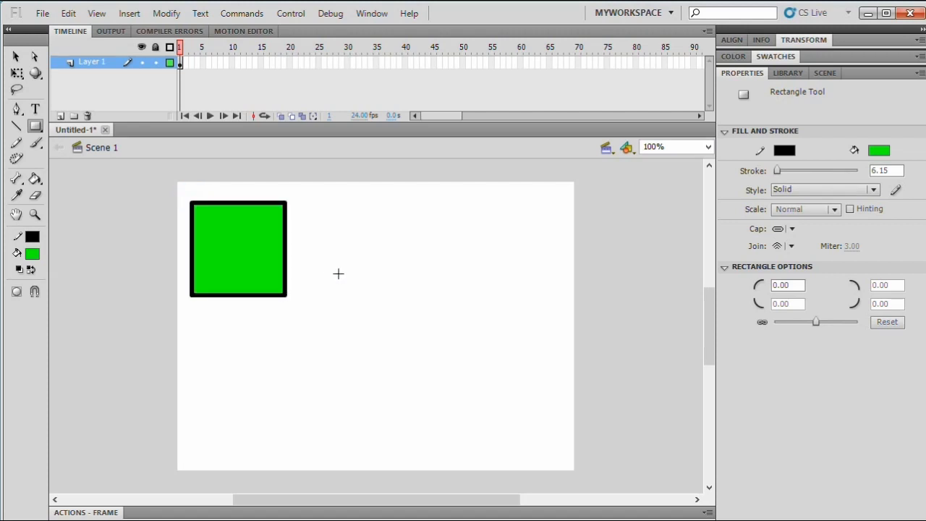
# Step: Draw a green circle about 141 px wide beside the square and a small green pentagon below the square
pyautogui.moveTo(35, 125); pyautogui.dragTo(56, 139)
pyautogui.moveTo(321, 205); pyautogui.dragTo(426, 310)
pyautogui.moveTo(35, 125); pyautogui.dragTo(88, 191)
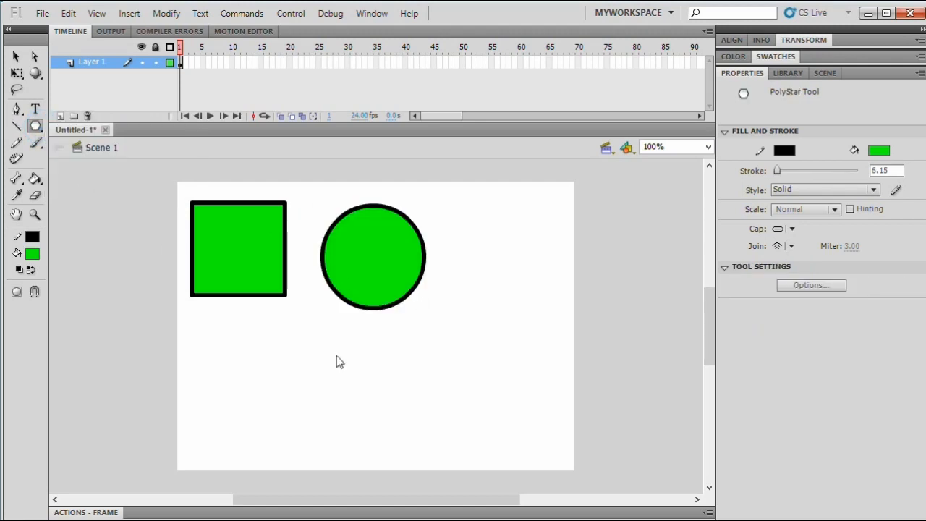
pyautogui.moveTo(233, 345)
pyautogui.mouseDown()
pyautogui.moveTo(286, 424)
pyautogui.moveTo(252, 377)
pyautogui.mouseUp()
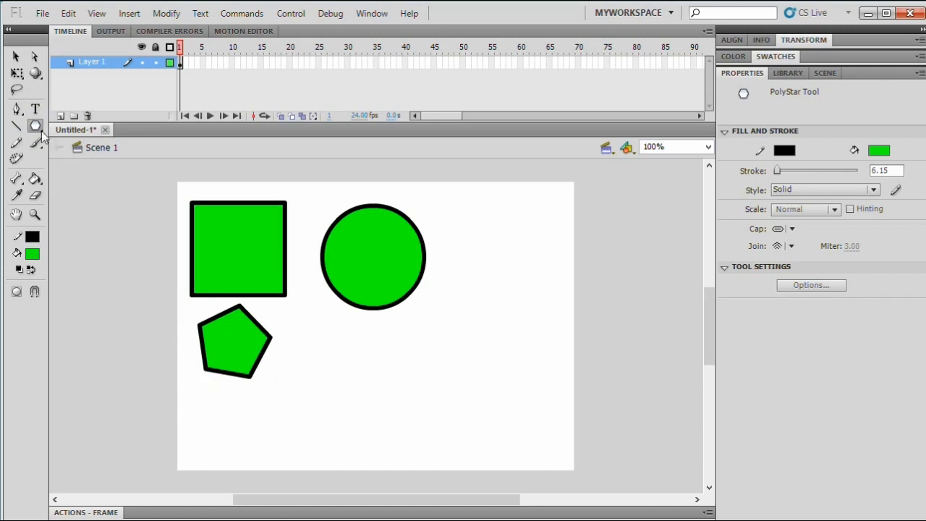
# Step: Set the PolyStar style to star and draw a five-pointed green star below the circle
pyautogui.click(788, 287)
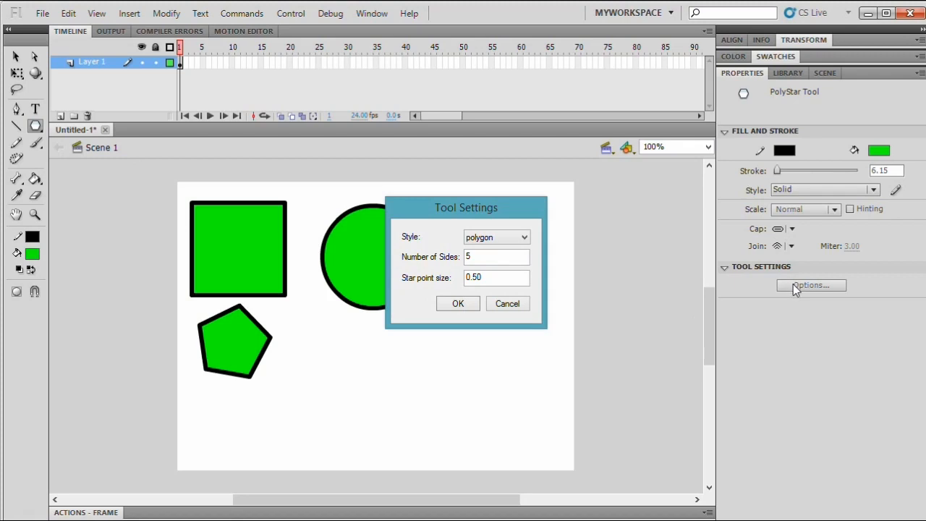
pyautogui.click(520, 236)
pyautogui.click(494, 257)
pyautogui.click(462, 304)
pyautogui.moveTo(377, 382); pyautogui.dragTo(414, 433)
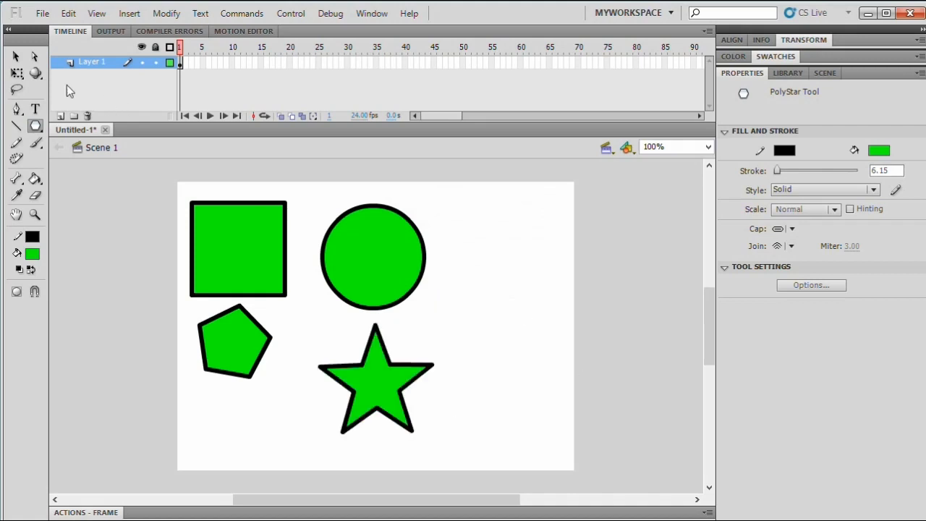
# Step: Select the fills of the square, circle, pentagon and star one at a time, without their outlines, and deselect
pyautogui.click(16, 56)
pyautogui.click(308, 211)
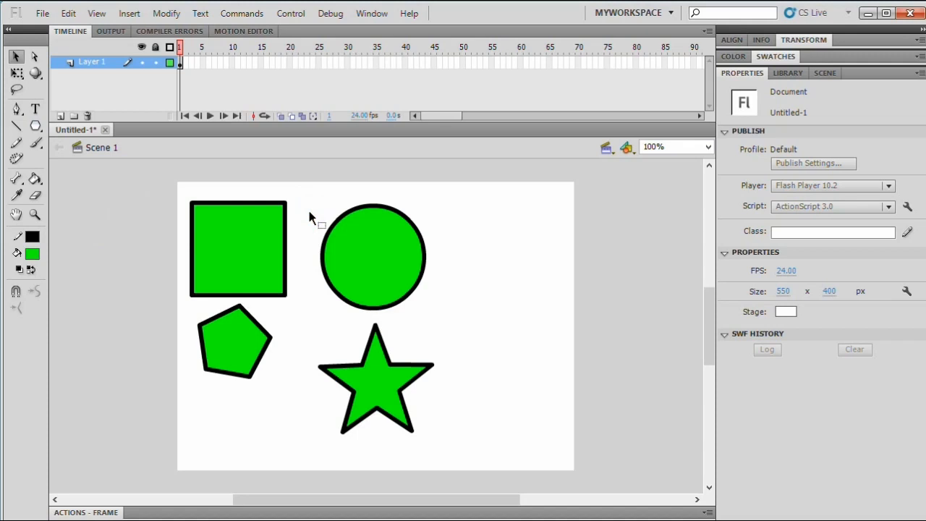
pyautogui.click(257, 238)
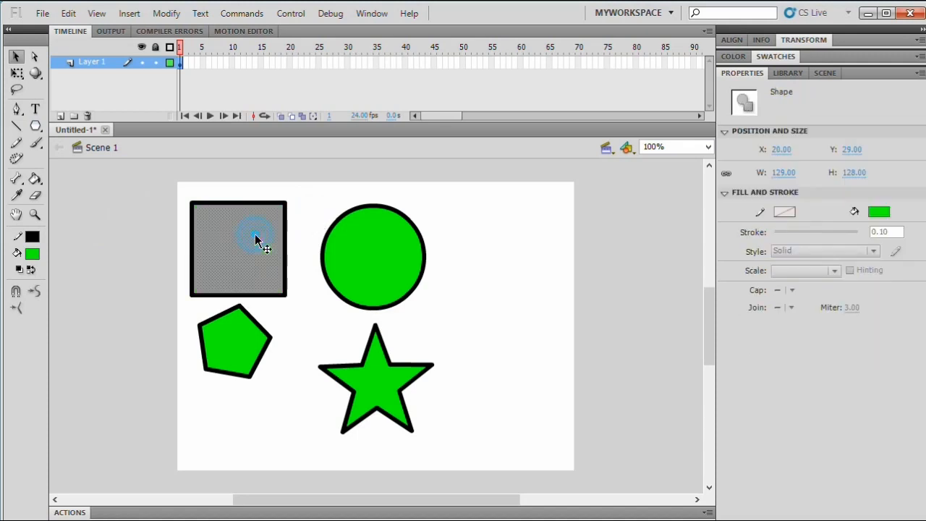
pyautogui.click(370, 273)
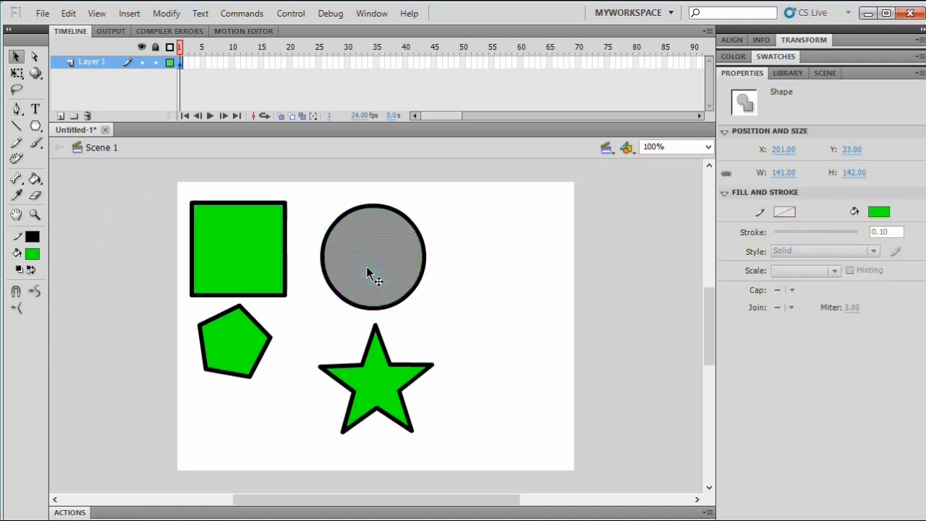
pyautogui.click(248, 342)
pyautogui.click(366, 382)
pyautogui.click(377, 262)
pyautogui.click(262, 261)
pyautogui.click(326, 215)
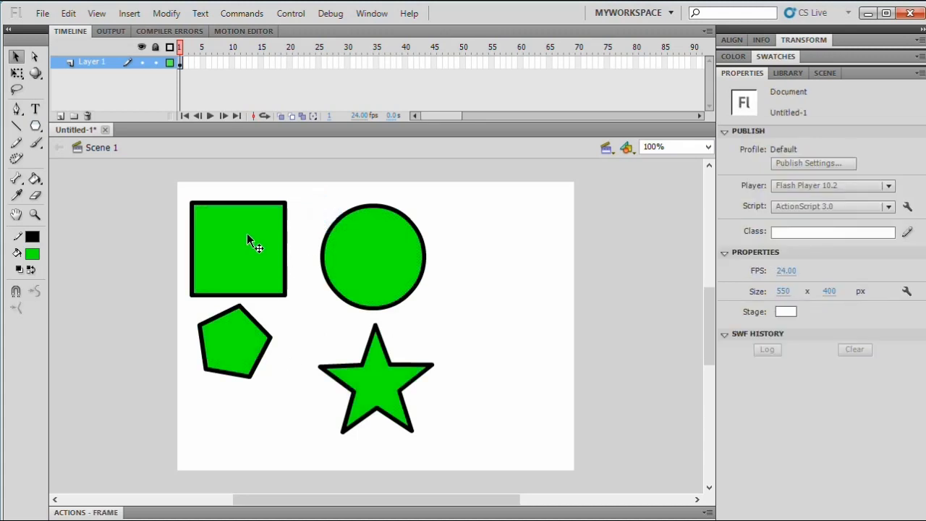
# Step: Select the square and the circle in turn, each with both fill and outline, and deselect
pyautogui.click(247, 235)
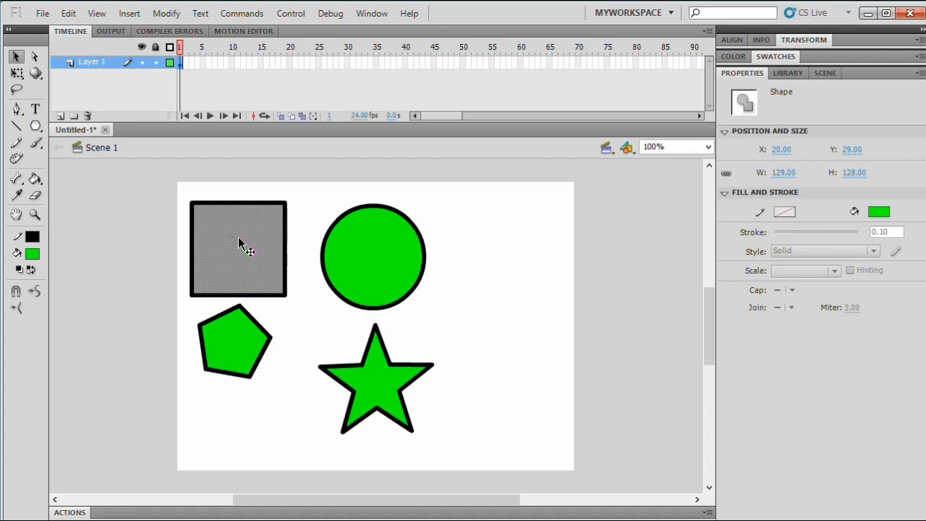
pyautogui.doubleClick(239, 243)
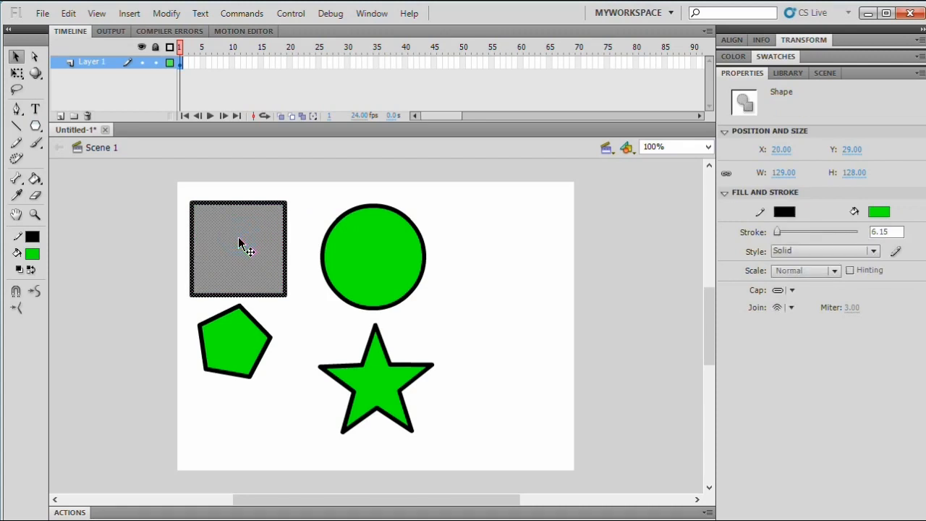
pyautogui.doubleClick(376, 248)
pyautogui.click(313, 204)
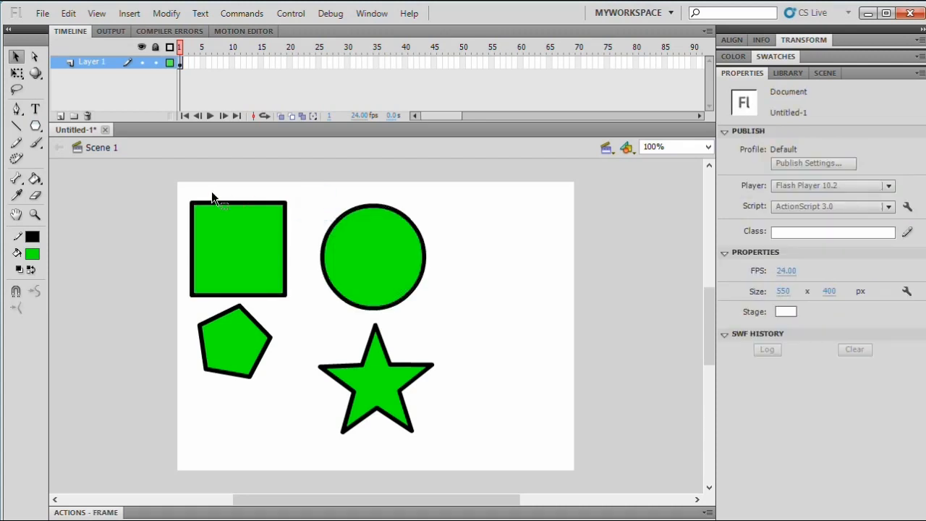
# Step: Convert the square, with both its fill and outline, to a Graphic symbol named Symbol 1
pyautogui.moveTo(182, 186); pyautogui.dragTo(300, 301)
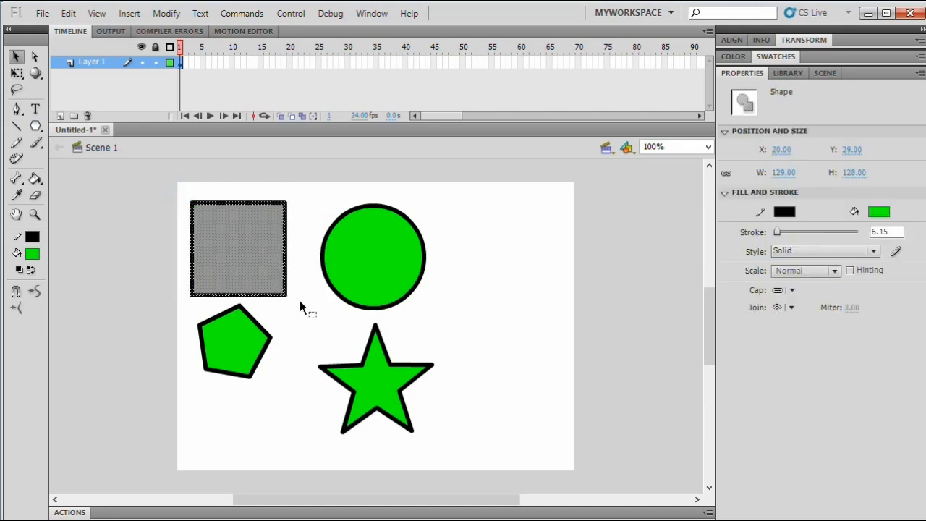
pyautogui.rightClick(259, 244)
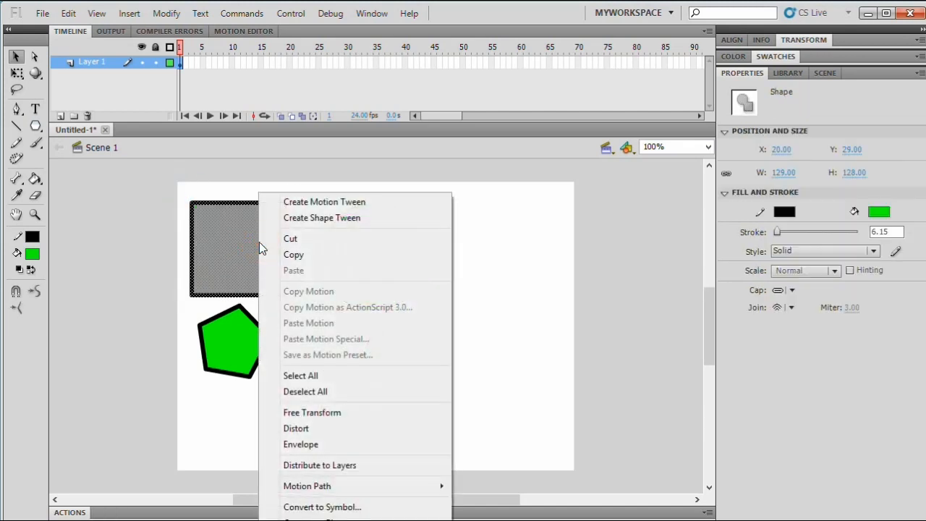
pyautogui.click(362, 507)
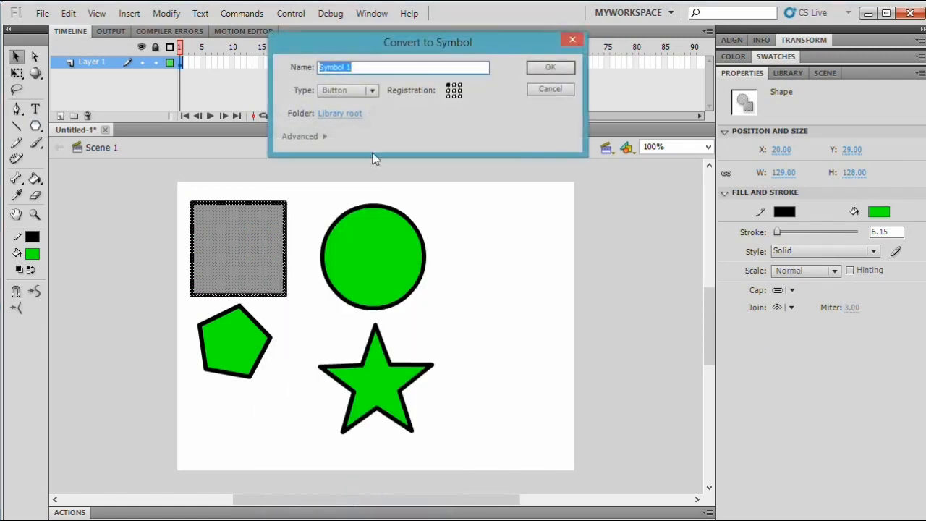
pyautogui.click(372, 92)
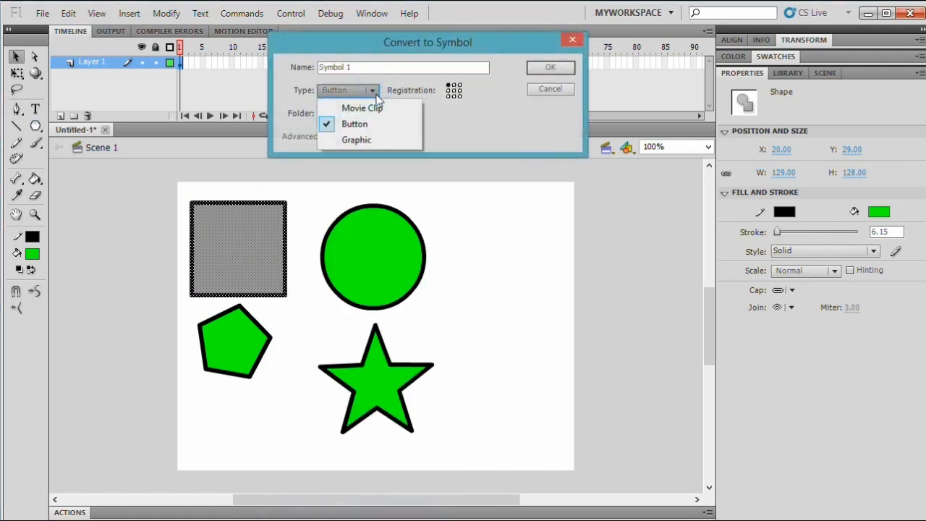
pyautogui.click(383, 142)
pyautogui.click(553, 69)
# Step: Move the square symbol past the circle to about X 394, Y 33, and select it as a whole
pyautogui.click(484, 210)
pyautogui.moveTo(222, 235); pyautogui.dragTo(495, 246)
pyautogui.click(502, 319)
pyautogui.click(492, 241)
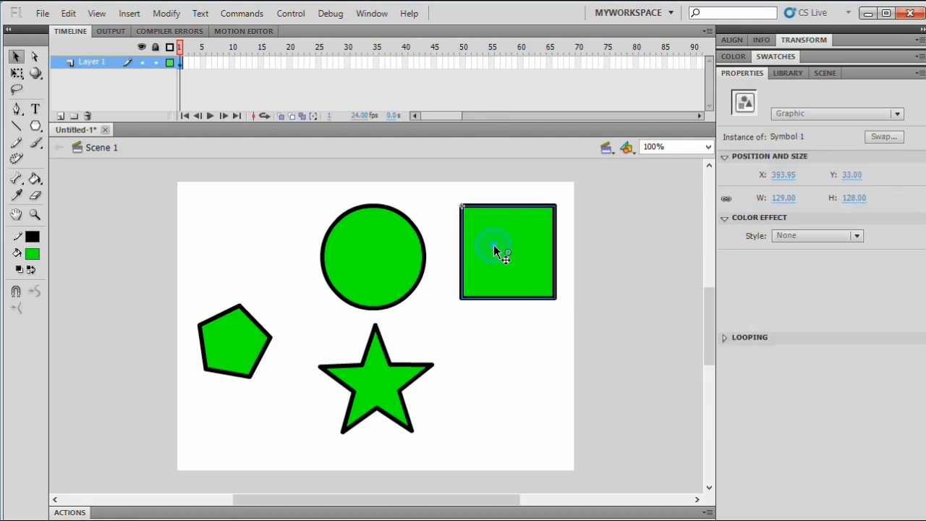
# Step: Select the unconverted circle's fill and the square symbol in turn to compare their selection behaviour, and deselect
pyautogui.click(376, 239)
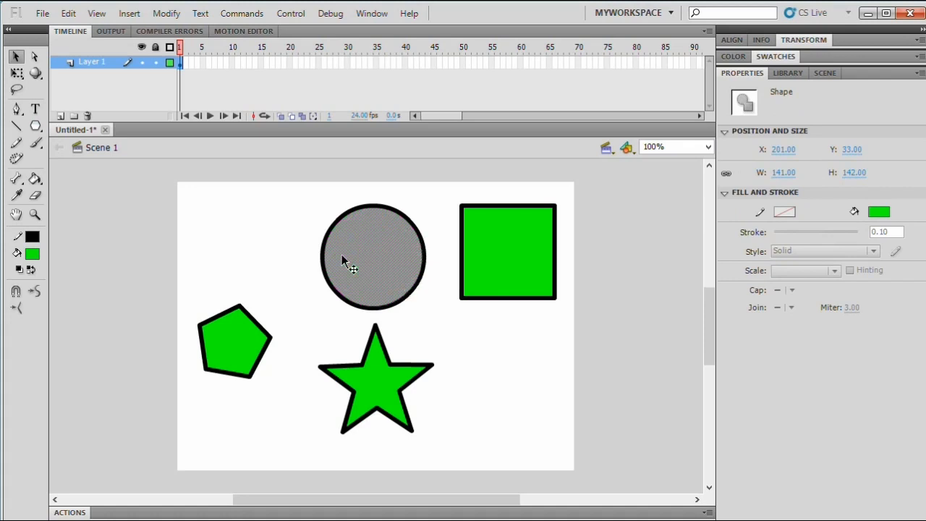
pyautogui.click(510, 244)
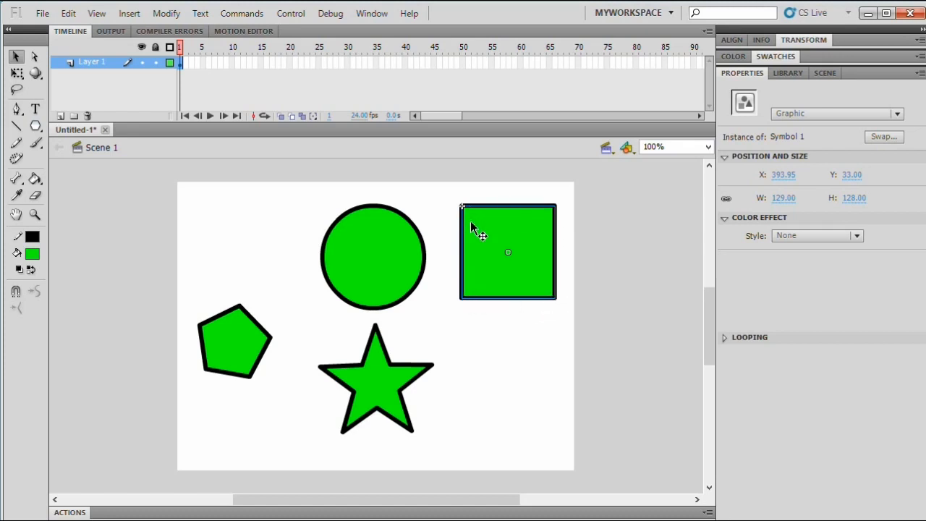
pyautogui.click(442, 208)
# Step: Convert the circle, with both its fill and outline, to a Movie Clip symbol named Symbol 2
pyautogui.doubleClick(378, 246)
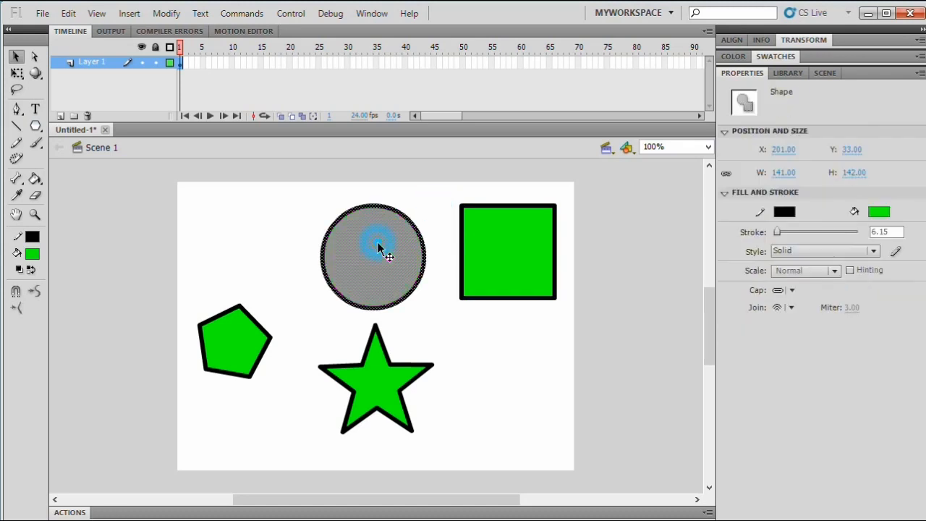
pyautogui.rightClick(378, 246)
pyautogui.click(432, 507)
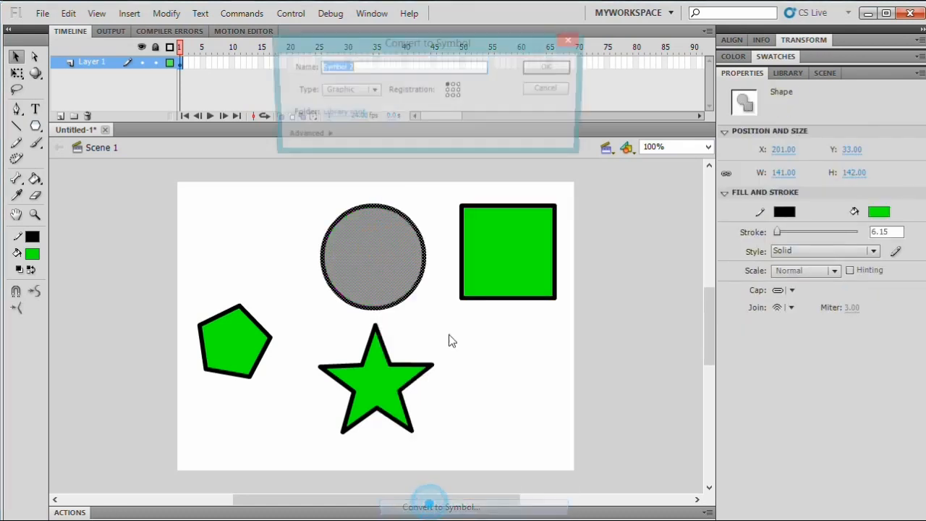
pyautogui.click(372, 90)
pyautogui.click(374, 107)
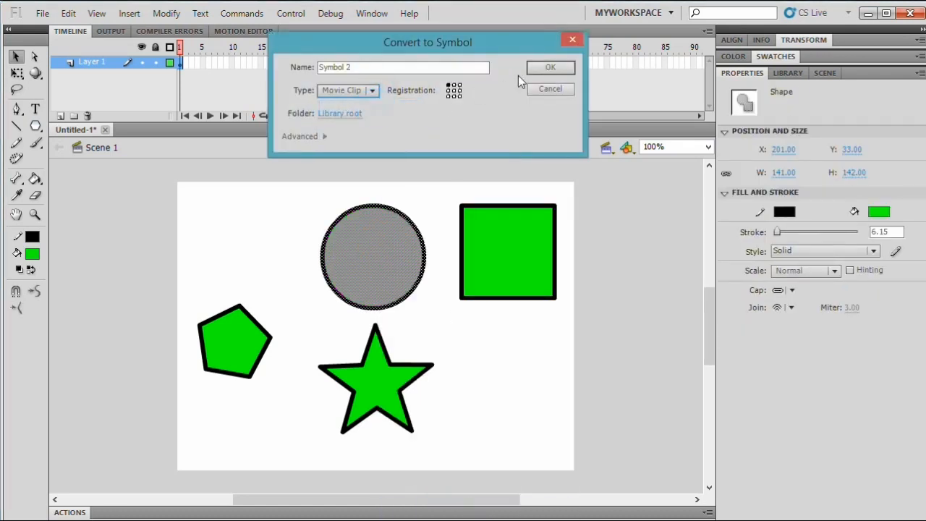
pyautogui.click(530, 70)
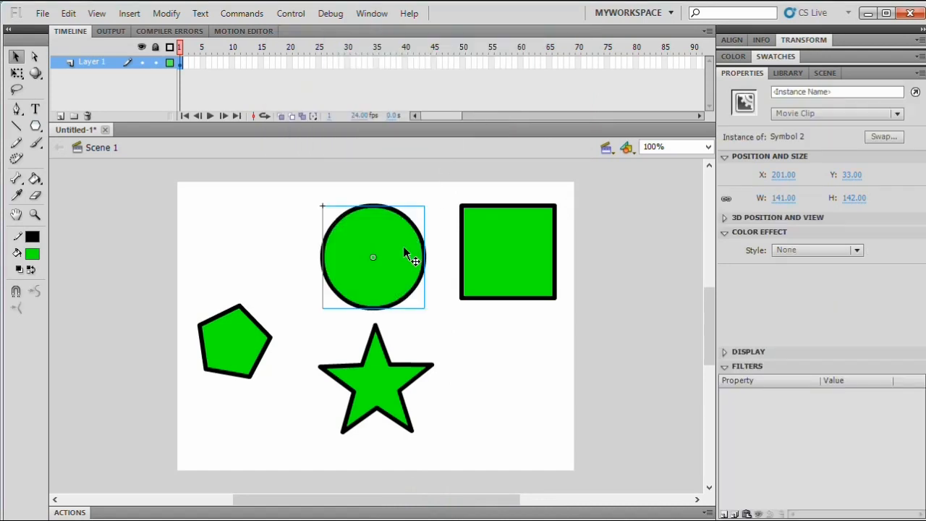
# Step: Compare the properties of the square graphic and the circle movie clip, including the circle's instance name field
pyautogui.click(482, 255)
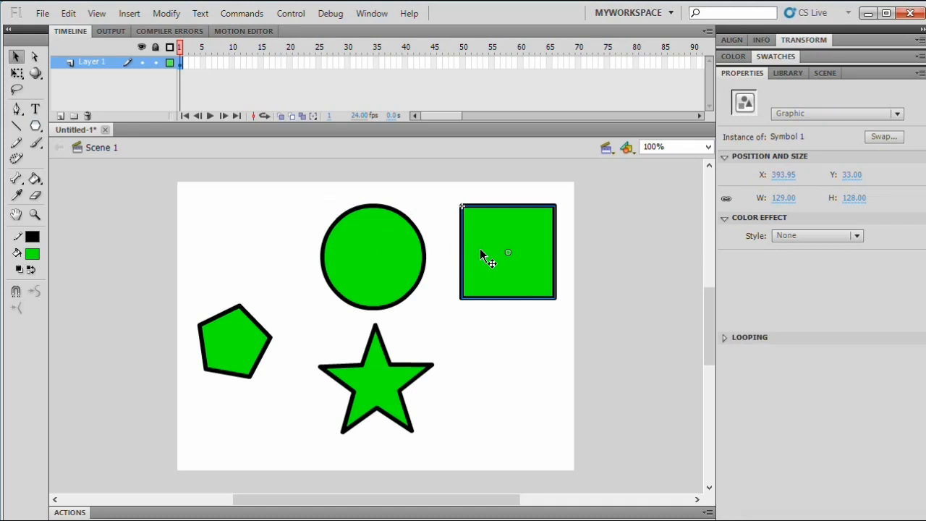
pyautogui.click(419, 249)
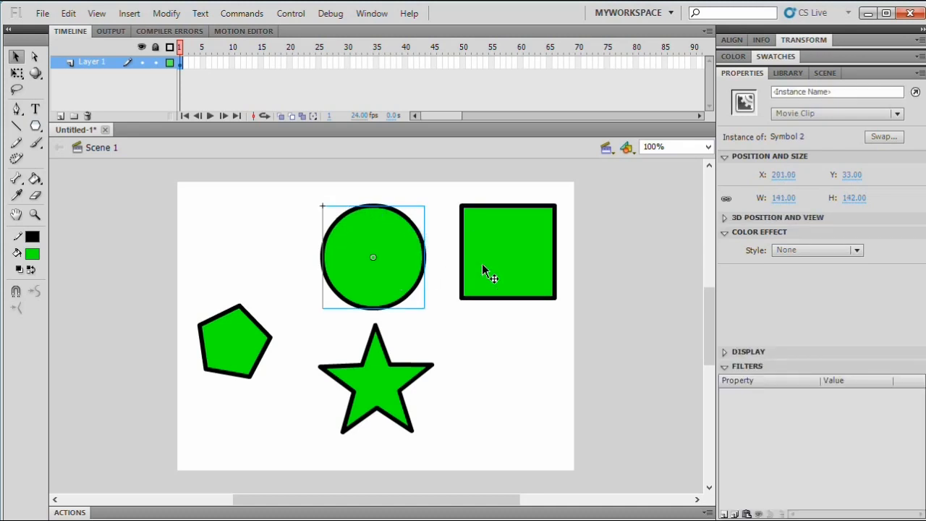
pyautogui.click(832, 90)
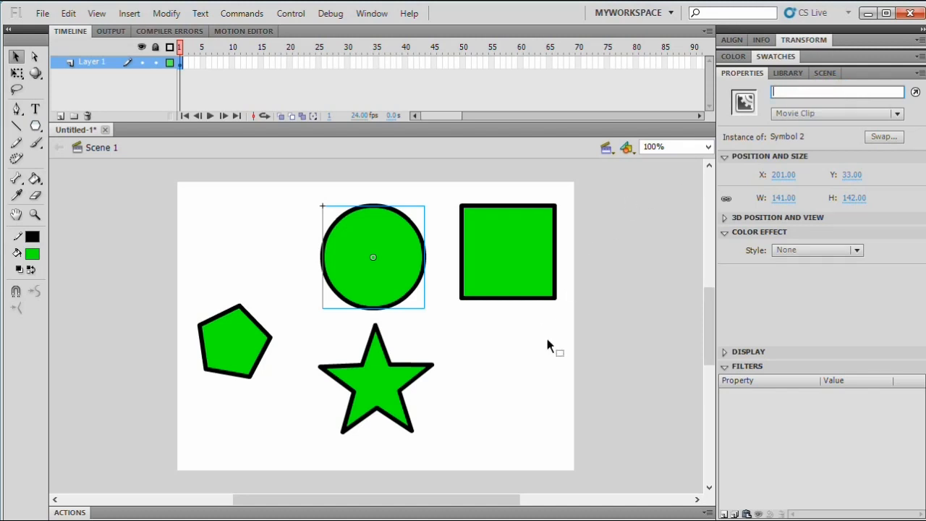
# Step: Convert the star, with both its fill and outline, to a Button symbol named Symbol 3
pyautogui.click(367, 382)
pyautogui.rightClick(372, 380)
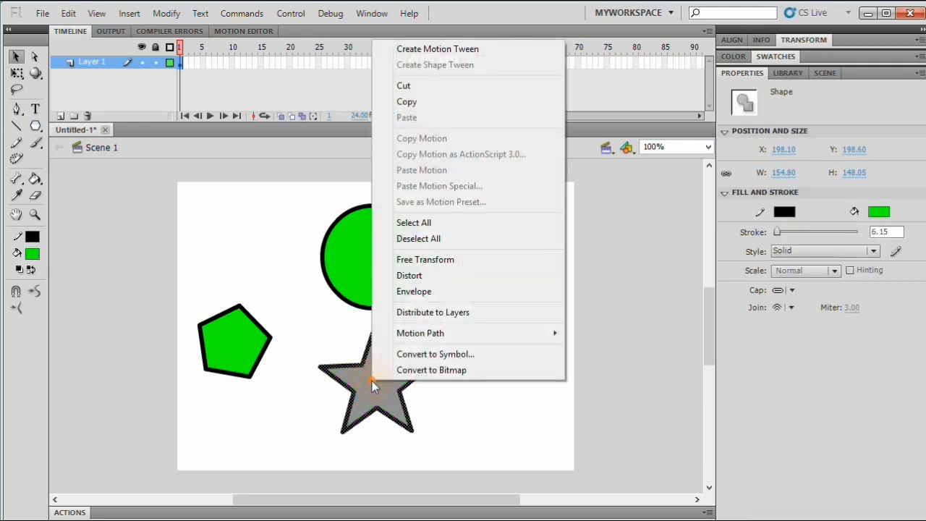
pyautogui.click(422, 357)
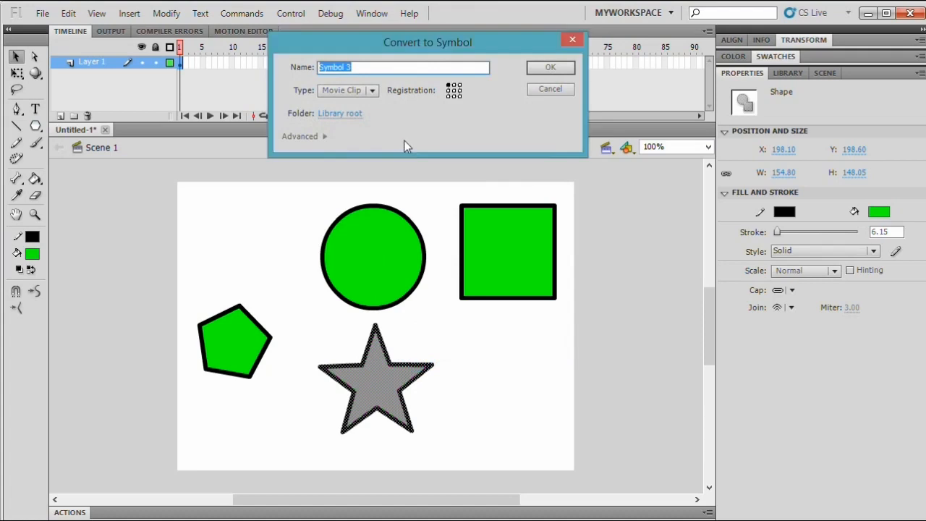
pyautogui.click(372, 91)
pyautogui.click(372, 123)
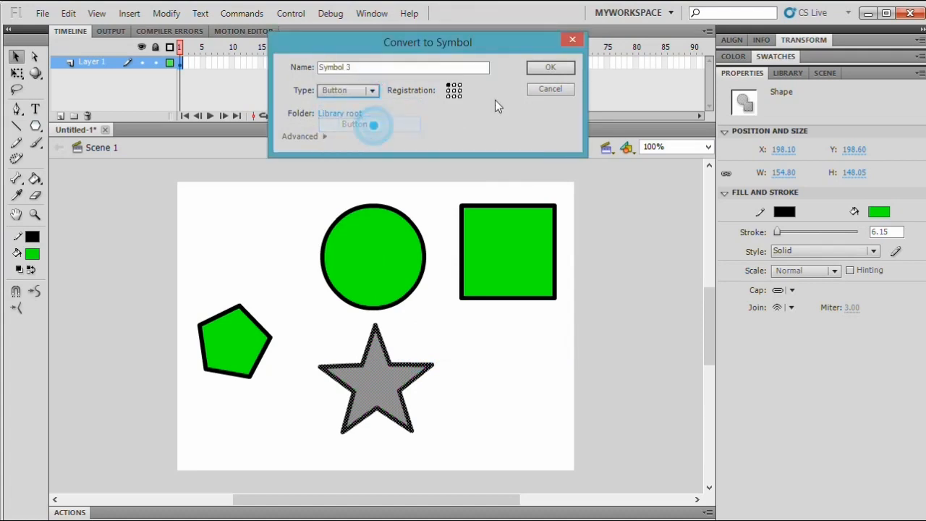
pyautogui.click(550, 68)
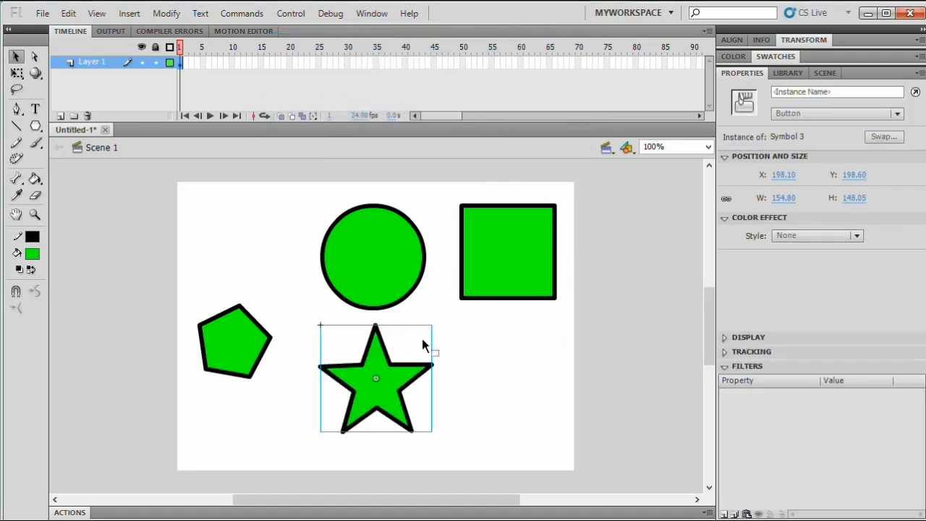
# Step: Select the circle, square and star symbols in turn to compare the properties of movie clip, graphic and button
pyautogui.click(371, 265)
pyautogui.click(476, 276)
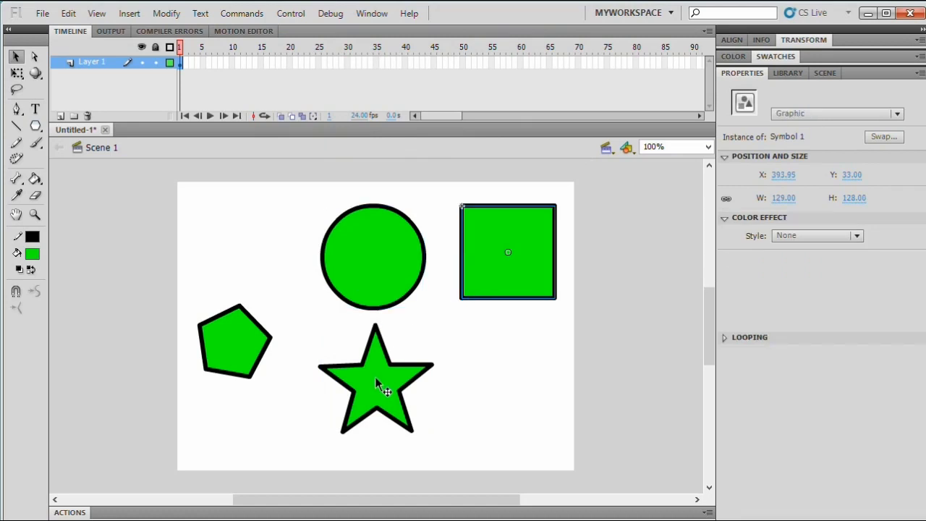
pyautogui.click(375, 384)
pyautogui.click(366, 272)
pyautogui.click(500, 271)
pyautogui.click(396, 265)
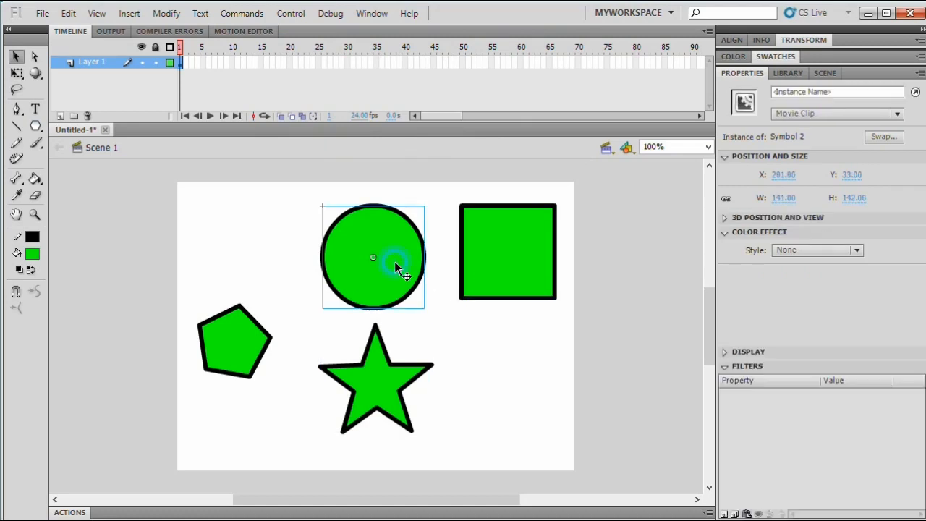
pyautogui.click(394, 370)
# Step: Examine the instance name fields of the circle movie clip and the star button, and deselect
pyautogui.click(382, 255)
pyautogui.click(791, 91)
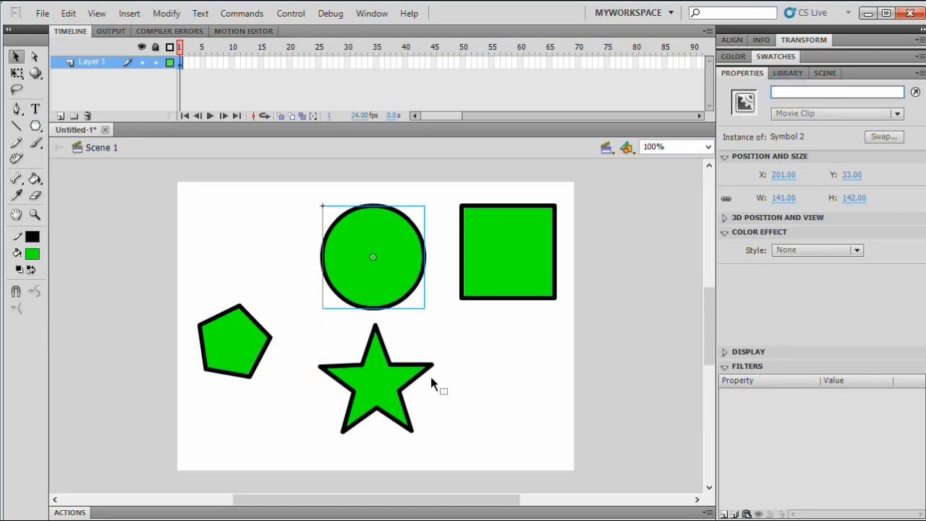
pyautogui.click(378, 395)
pyautogui.click(839, 91)
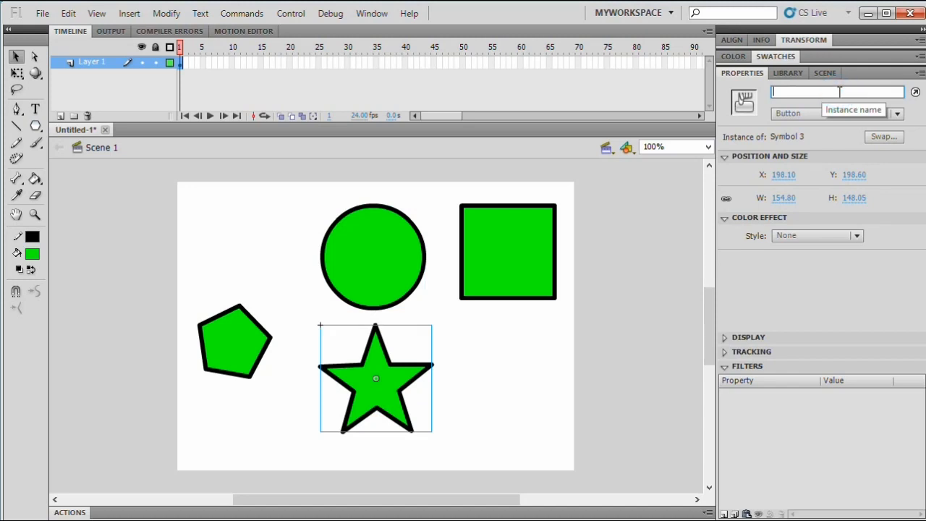
pyautogui.click(491, 341)
# Step: Review the star, circle and square symbols once more by selecting each one, and deselect
pyautogui.click(403, 386)
pyautogui.click(397, 293)
pyautogui.click(508, 275)
pyautogui.click(399, 268)
pyautogui.click(385, 376)
pyautogui.click(459, 349)
# Step: Open the star button symbol for in-place editing and inspect its Over, Down and Hit frames
pyautogui.click(374, 388)
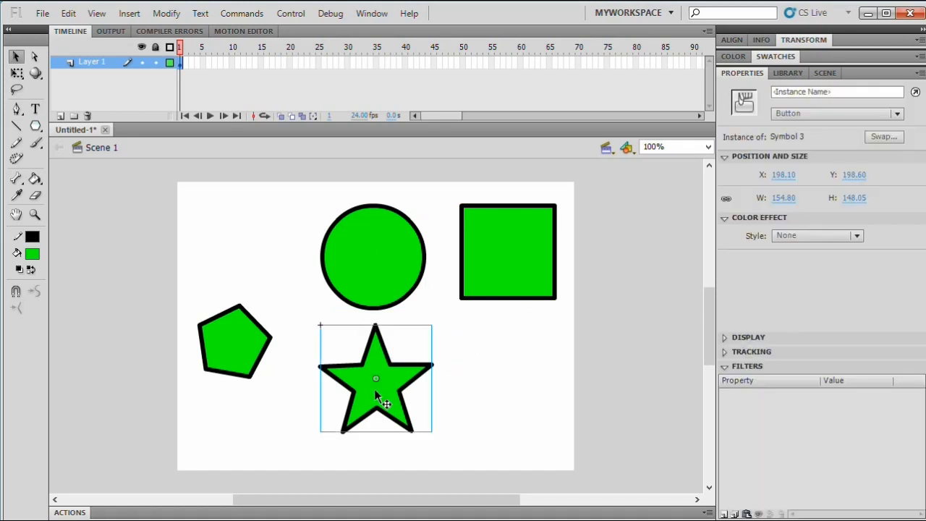
pyautogui.doubleClick(374, 389)
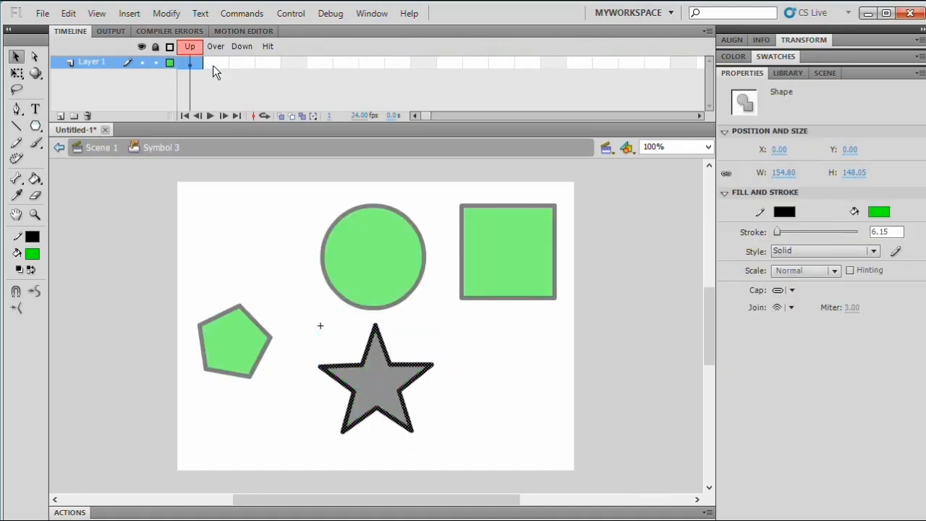
pyautogui.click(213, 64)
pyautogui.click(241, 61)
pyautogui.click(274, 60)
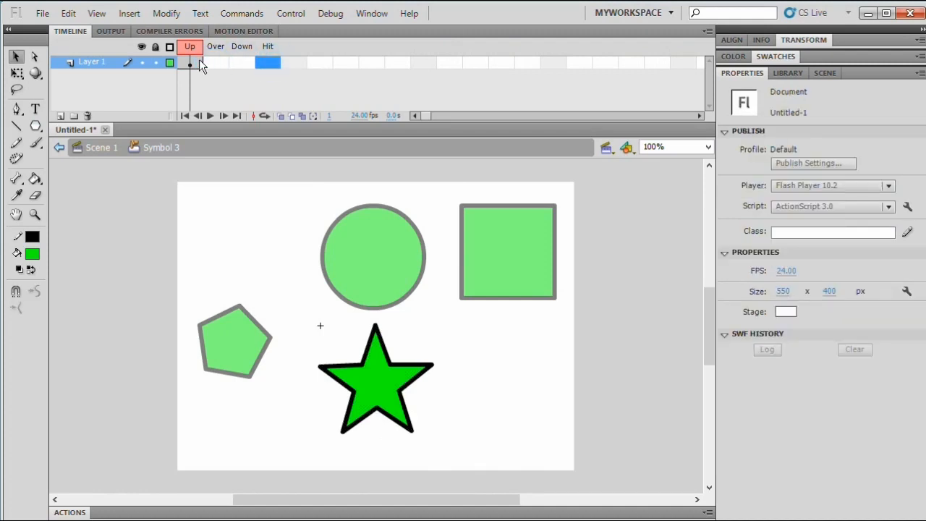
# Step: Go through the button's Up, Over, Down and Hit frames, return to the Up frame and deselect the star
pyautogui.click(199, 61)
pyautogui.click(212, 61)
pyautogui.click(240, 61)
pyautogui.click(266, 61)
pyautogui.click(201, 66)
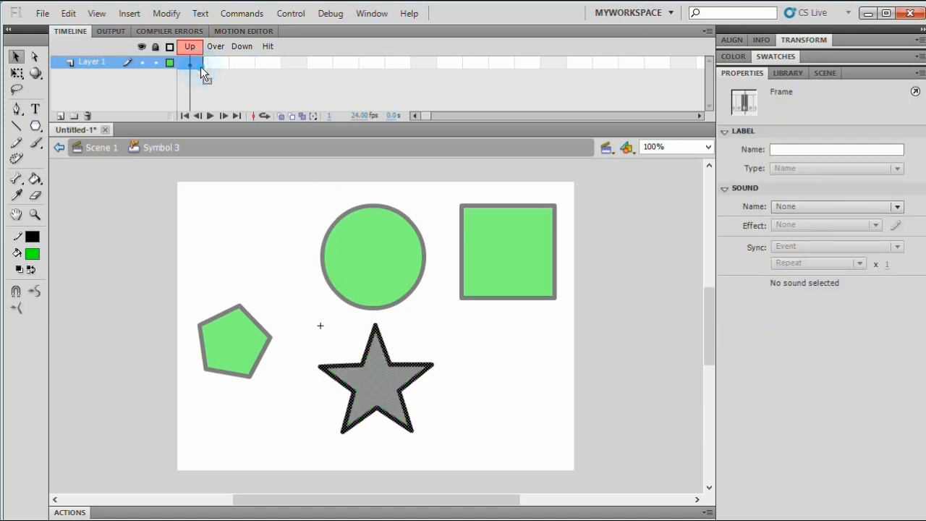
pyautogui.click(462, 356)
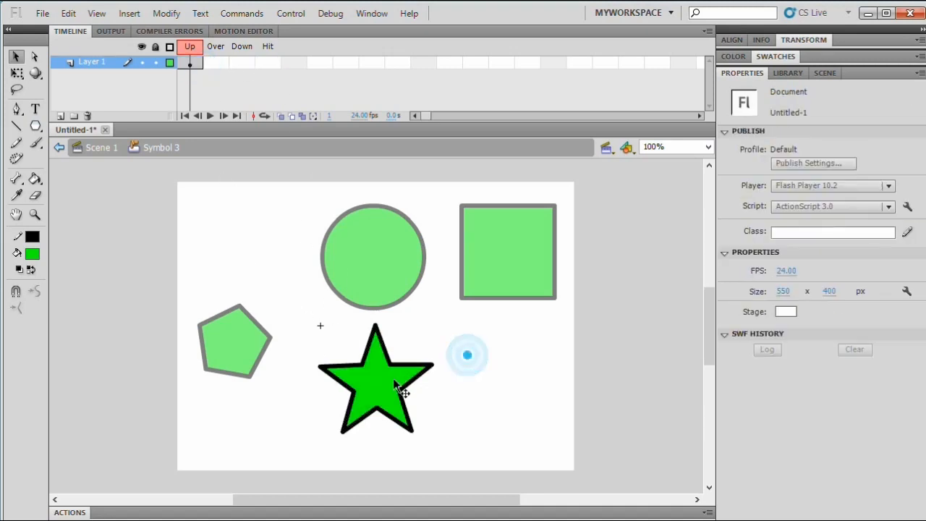
# Step: Insert a keyframe in the star button's Over frame and deselect the star
pyautogui.rightClick(219, 66)
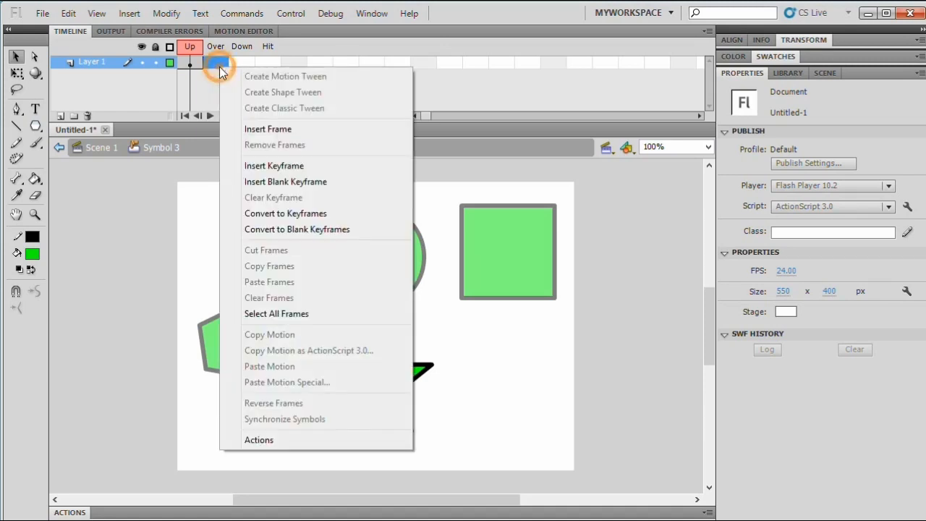
pyautogui.click(281, 170)
pyautogui.click(67, 243)
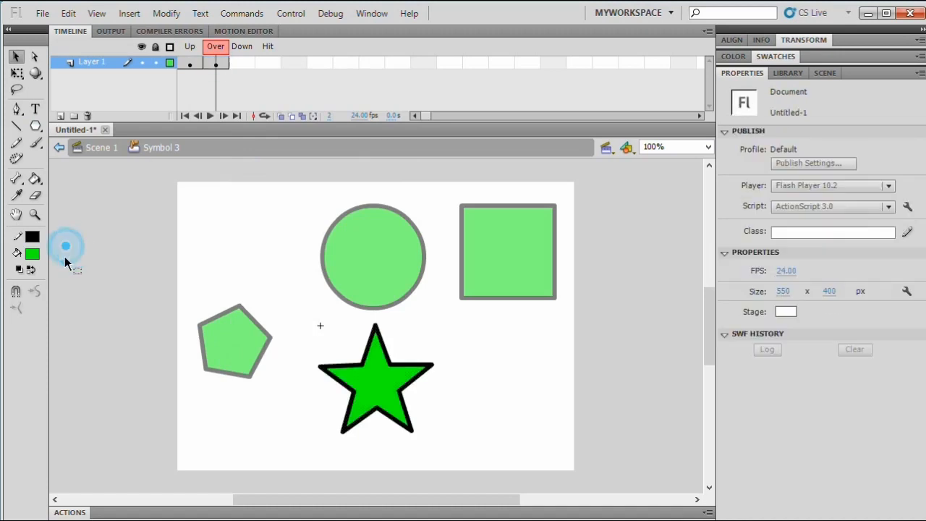
# Step: Set the star's fill colour in the Over frame to red (#FF0000) and deselect it
pyautogui.click(388, 393)
pyautogui.click(35, 256)
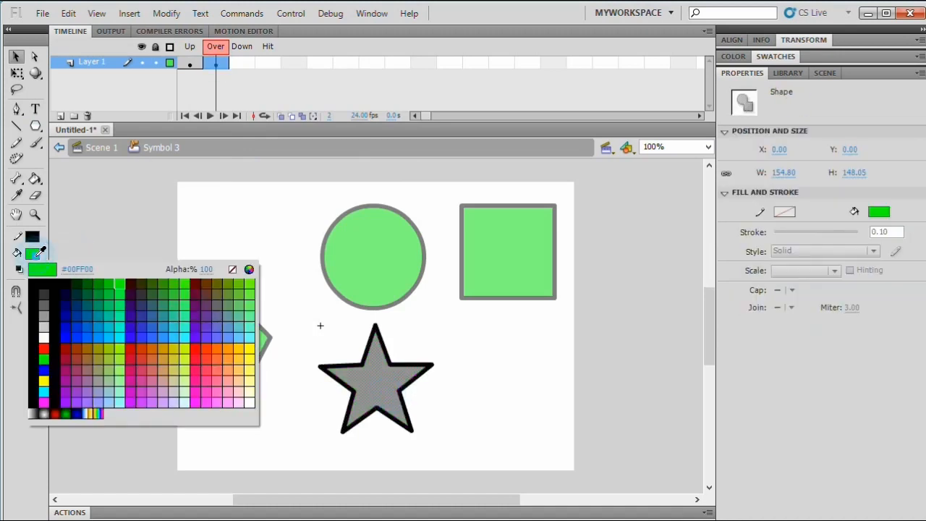
pyautogui.click(198, 348)
pyautogui.click(272, 259)
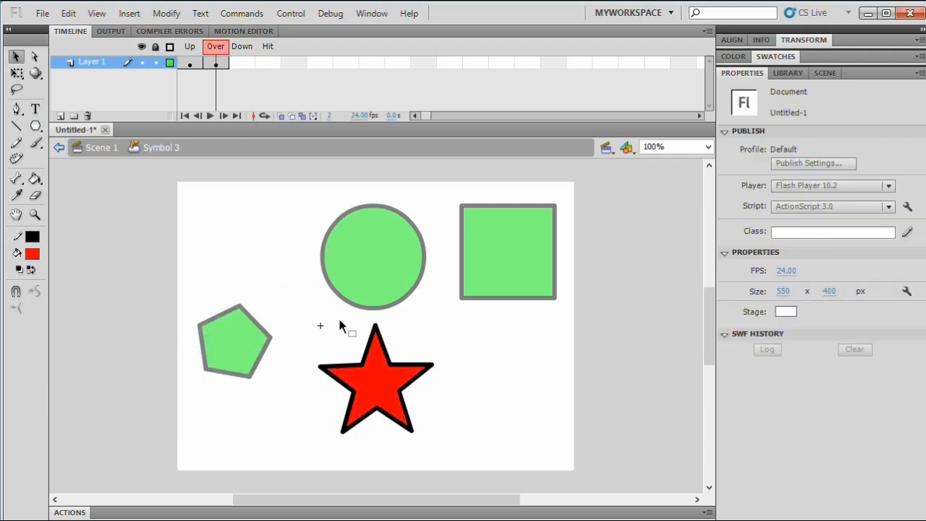
# Step: Insert a keyframe in the star button's Down frame and deselect the star
pyautogui.rightClick(245, 69)
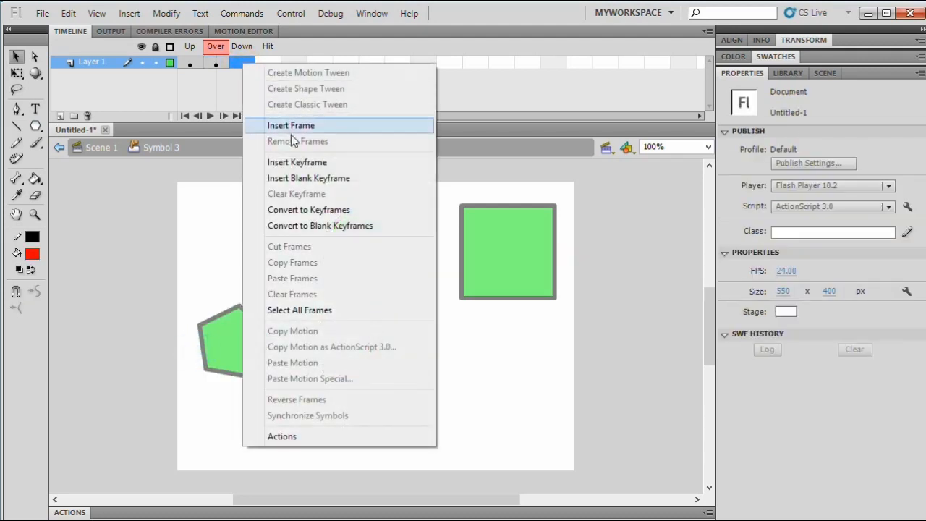
pyautogui.click(302, 160)
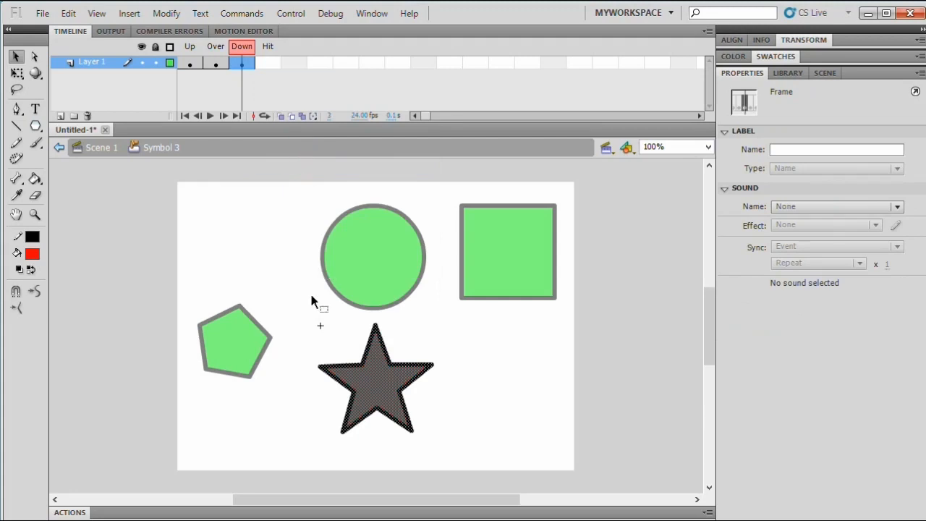
pyautogui.click(263, 278)
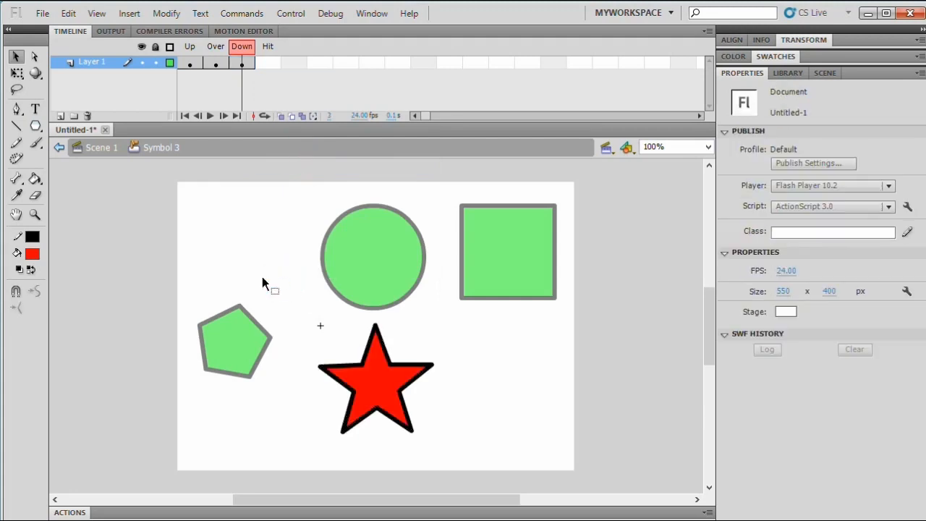
# Step: Set the star's fill colour in the Down frame to blue and return to Scene 1
pyautogui.click(359, 381)
pyautogui.click(33, 254)
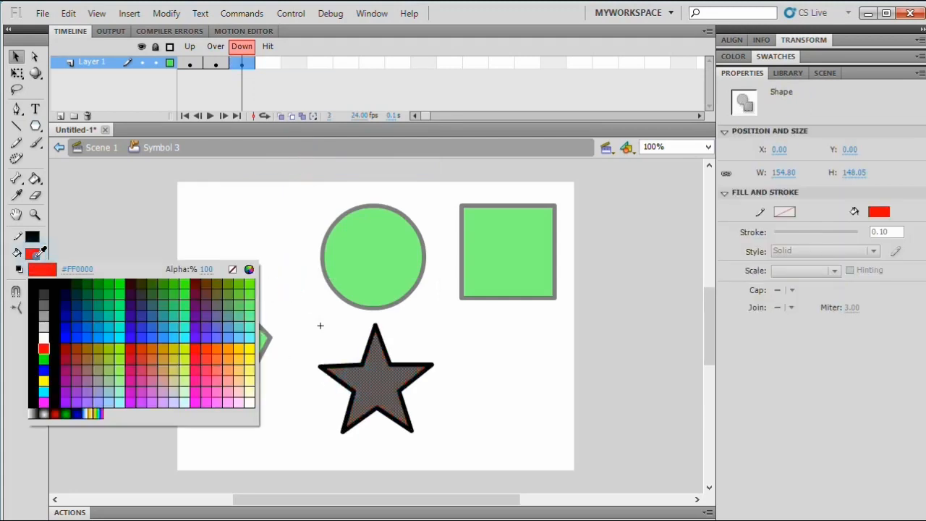
pyautogui.click(43, 370)
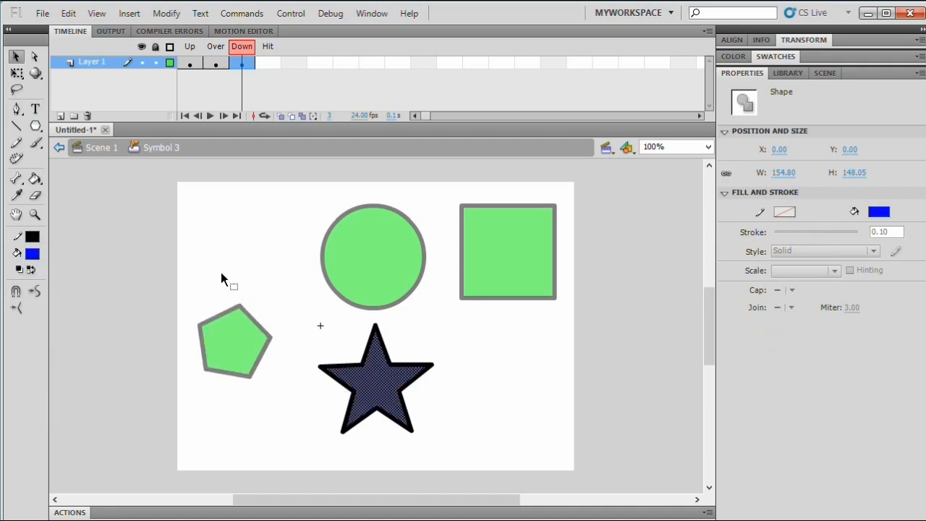
pyautogui.click(94, 148)
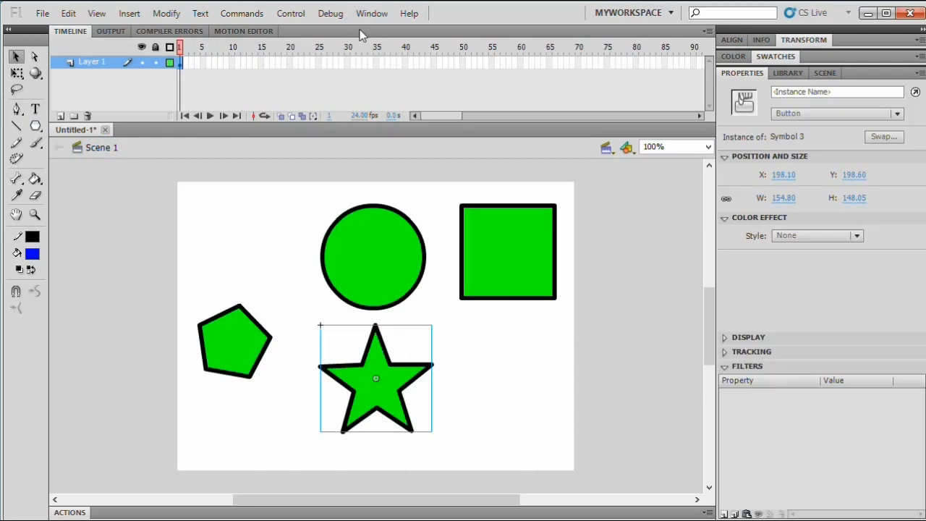
# Step: Test the movie and try the circle, then repeatedly activate the star button to check its Over and Down states
pyautogui.click(301, 13)
pyautogui.moveTo(325, 118)
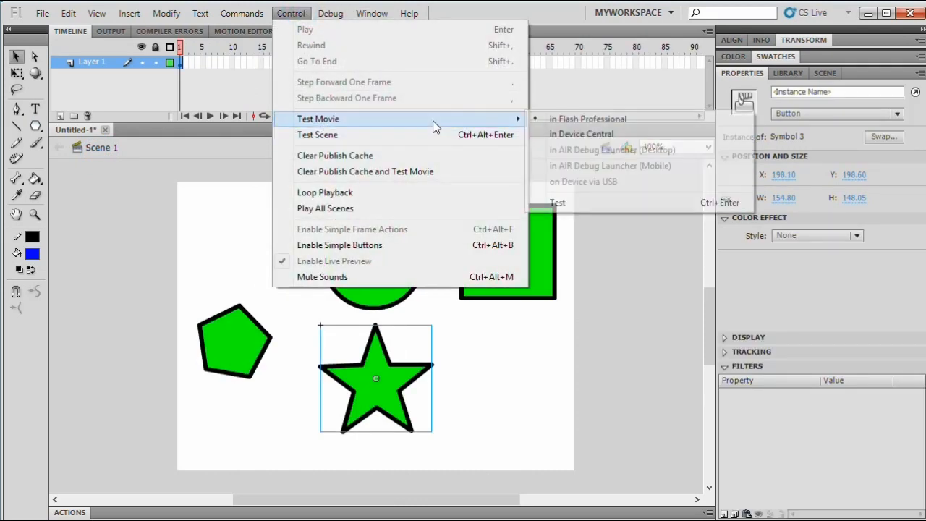
pyautogui.click(581, 201)
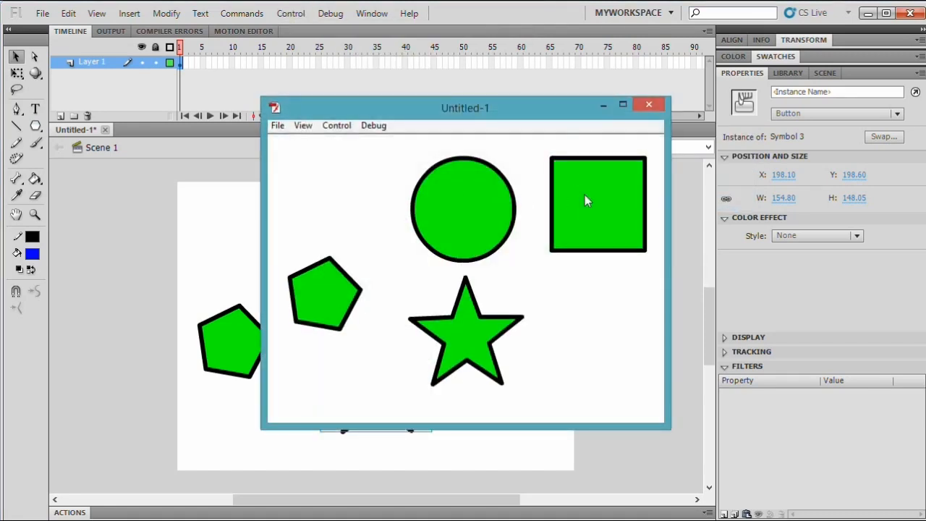
pyautogui.click(474, 194)
pyautogui.click(470, 336)
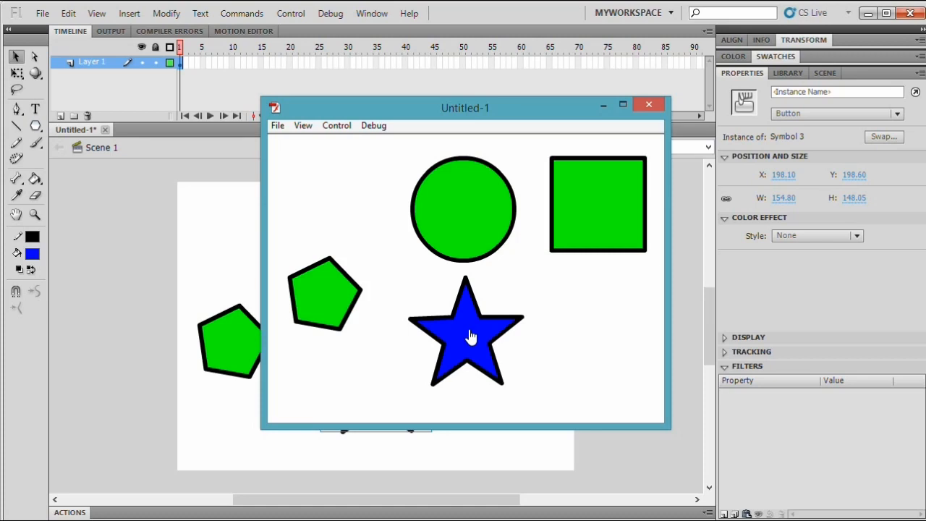
pyautogui.click(470, 337)
pyautogui.click(470, 336)
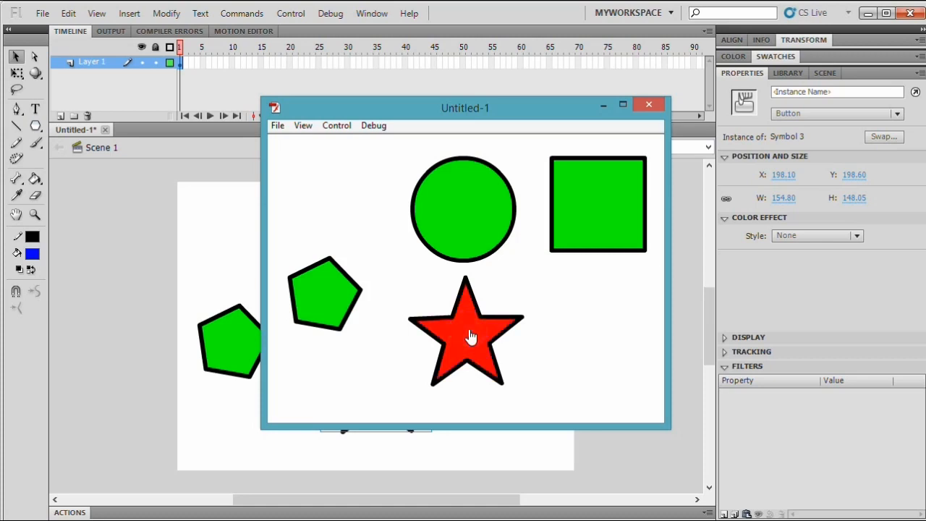